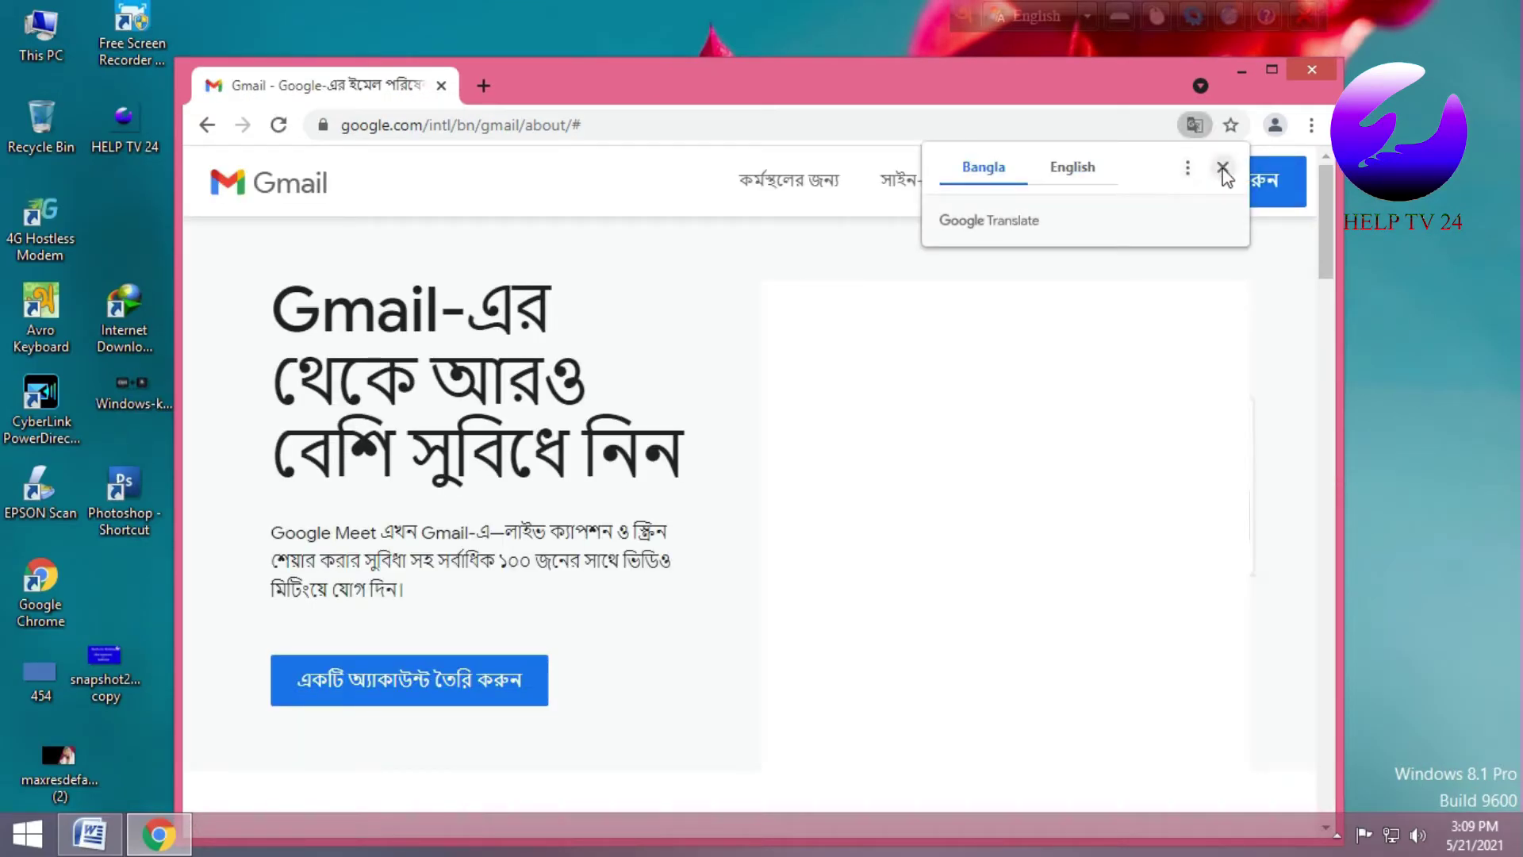
Step: Open the Gmail sign-in page, dismissing the translation prompt, and submit the account's e-mail address
left_click(1223, 168)
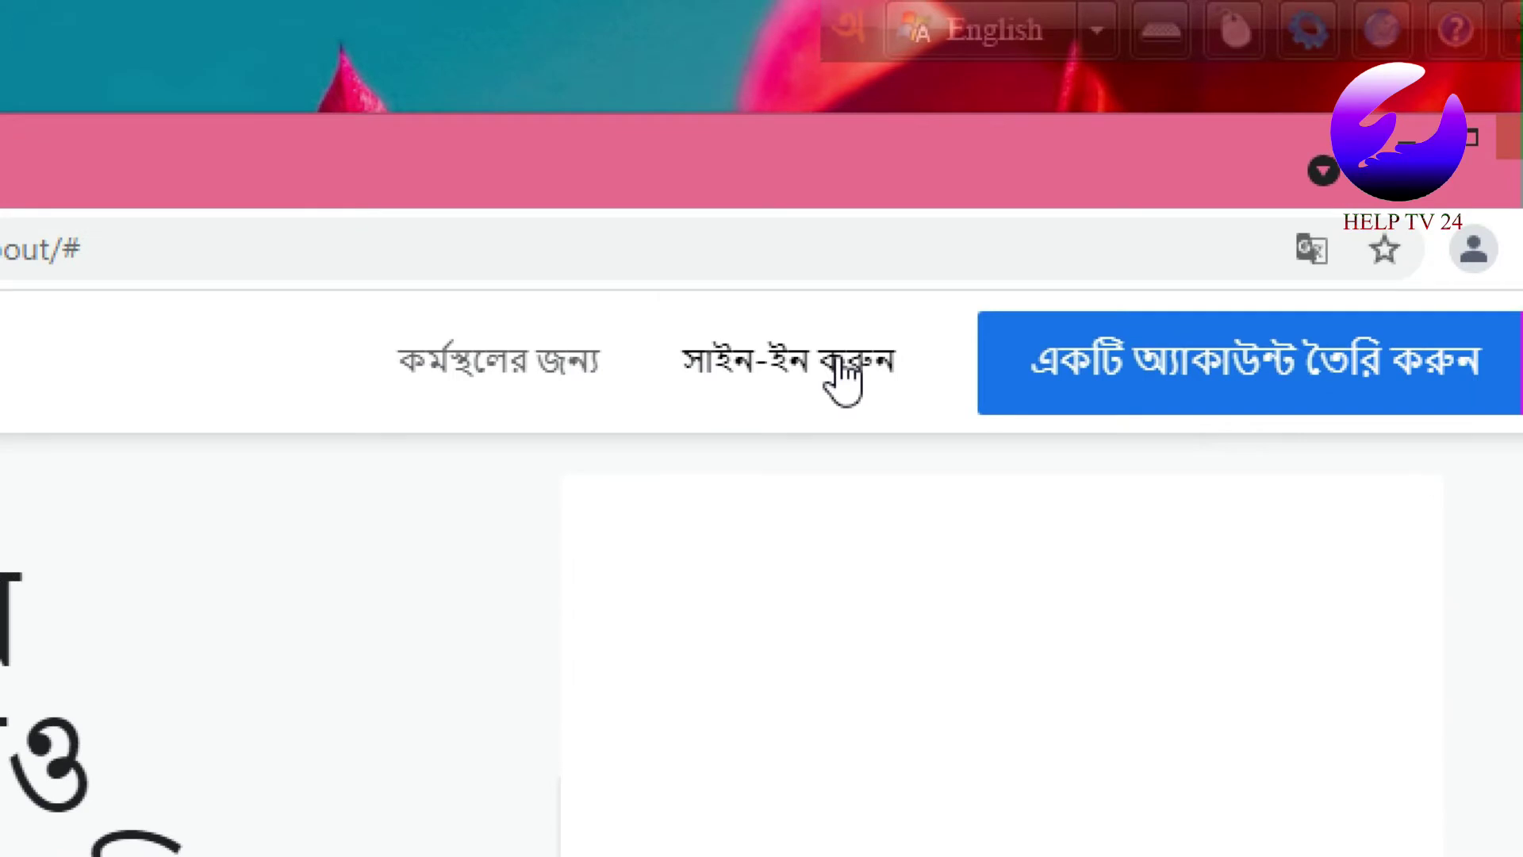
left_click(836, 356)
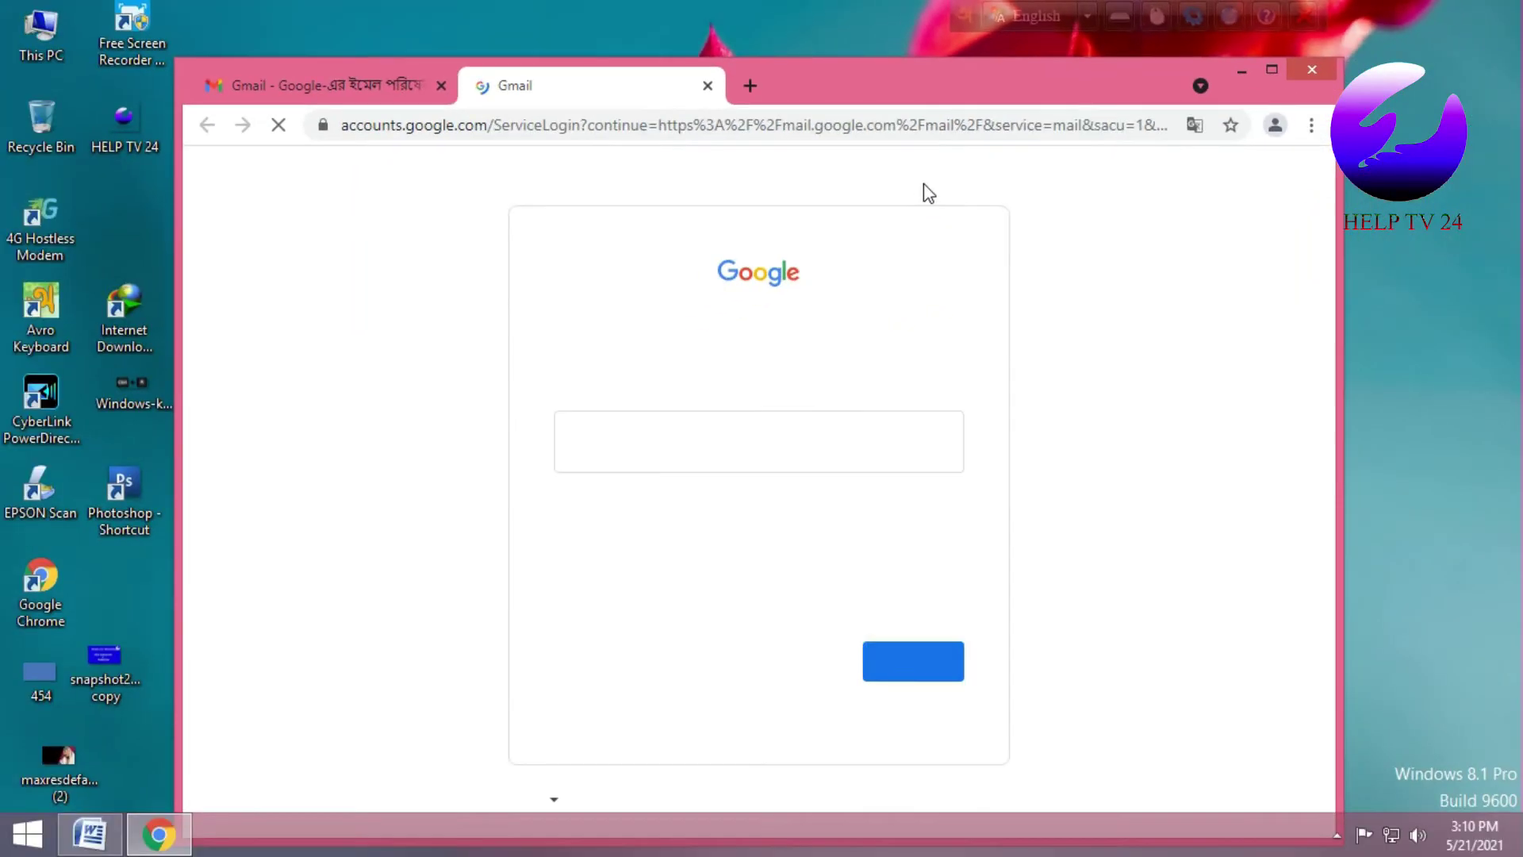
left_click_drag(949, 75, 1029, 29)
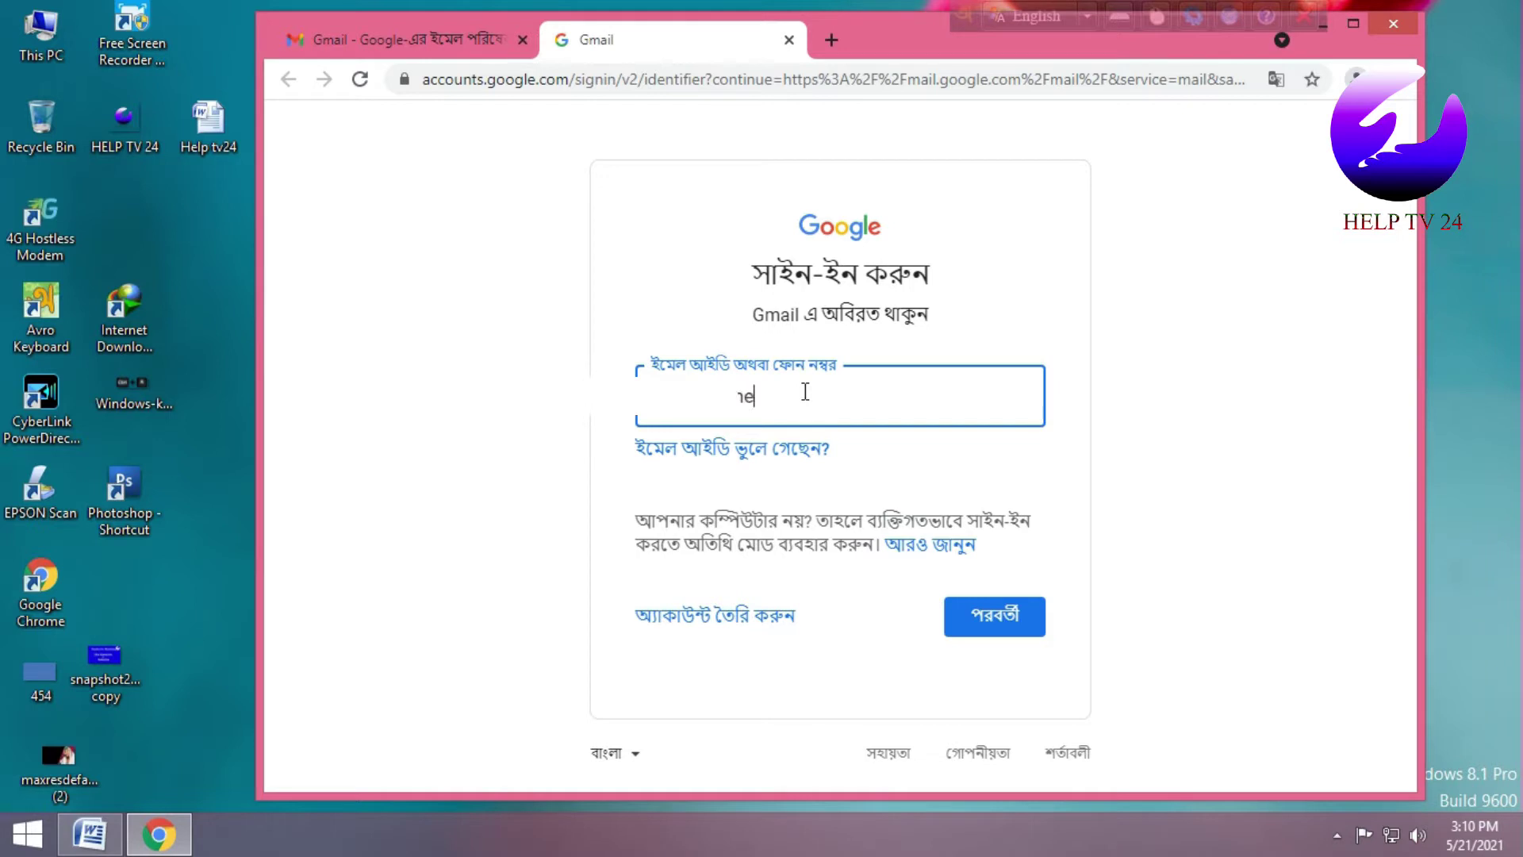
key("Return")
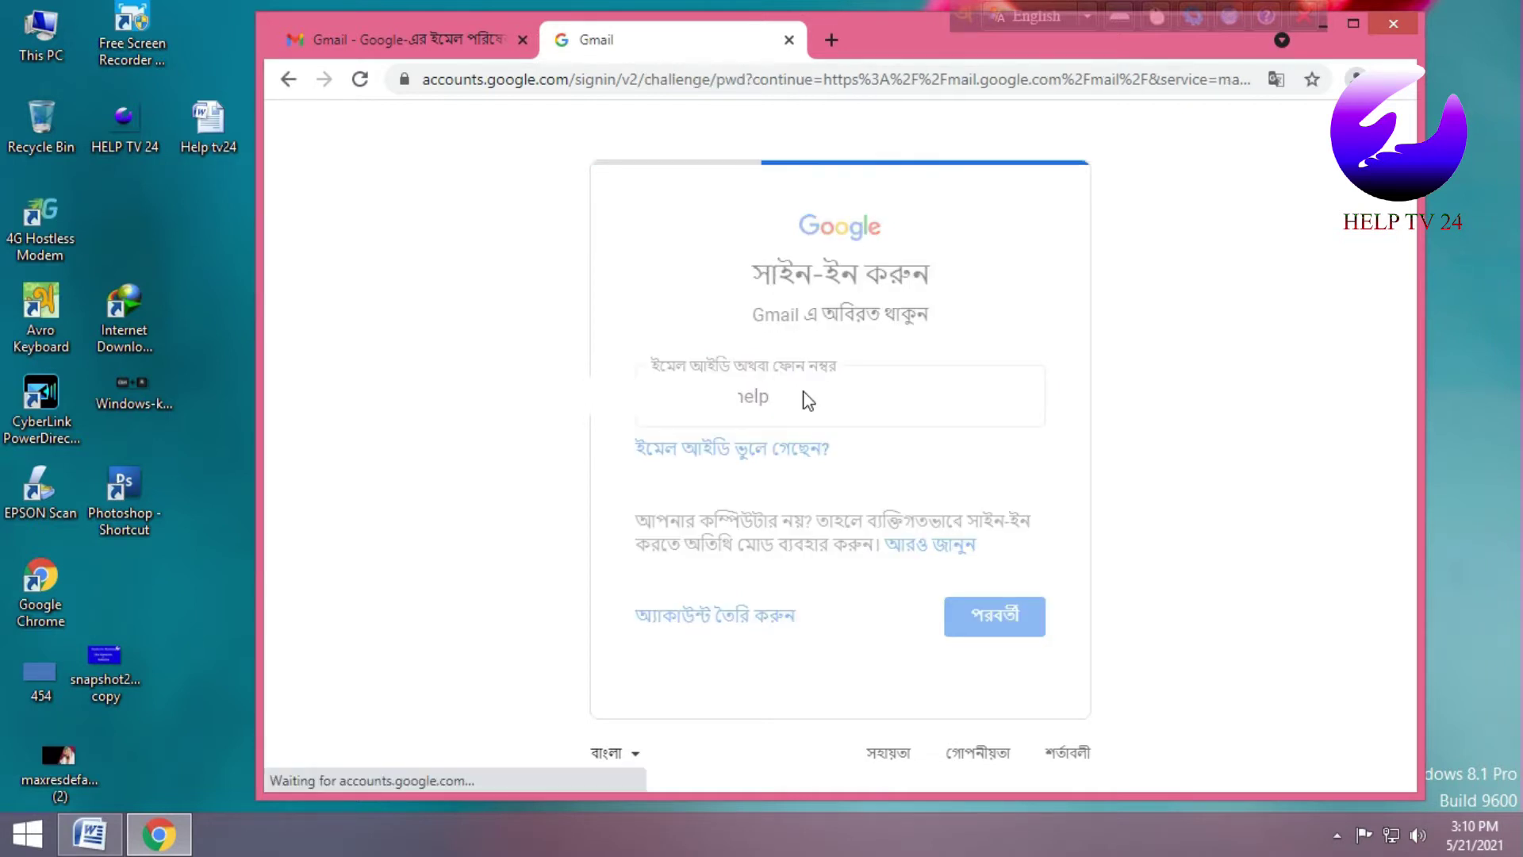
Step: Enter the Google account password and submit it
type("•")
key("ctrl+v")
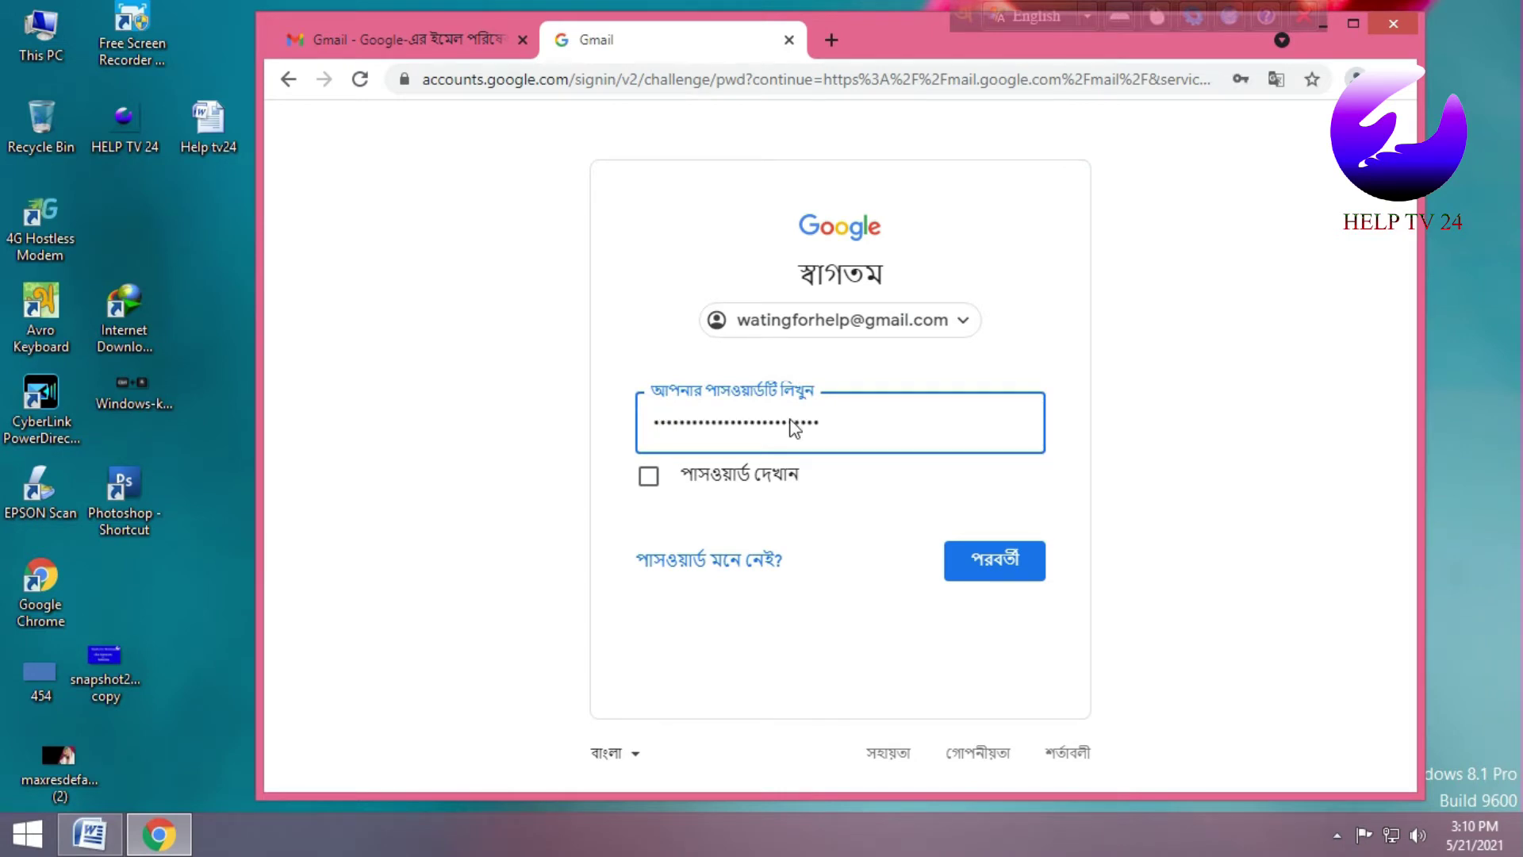
key("Return")
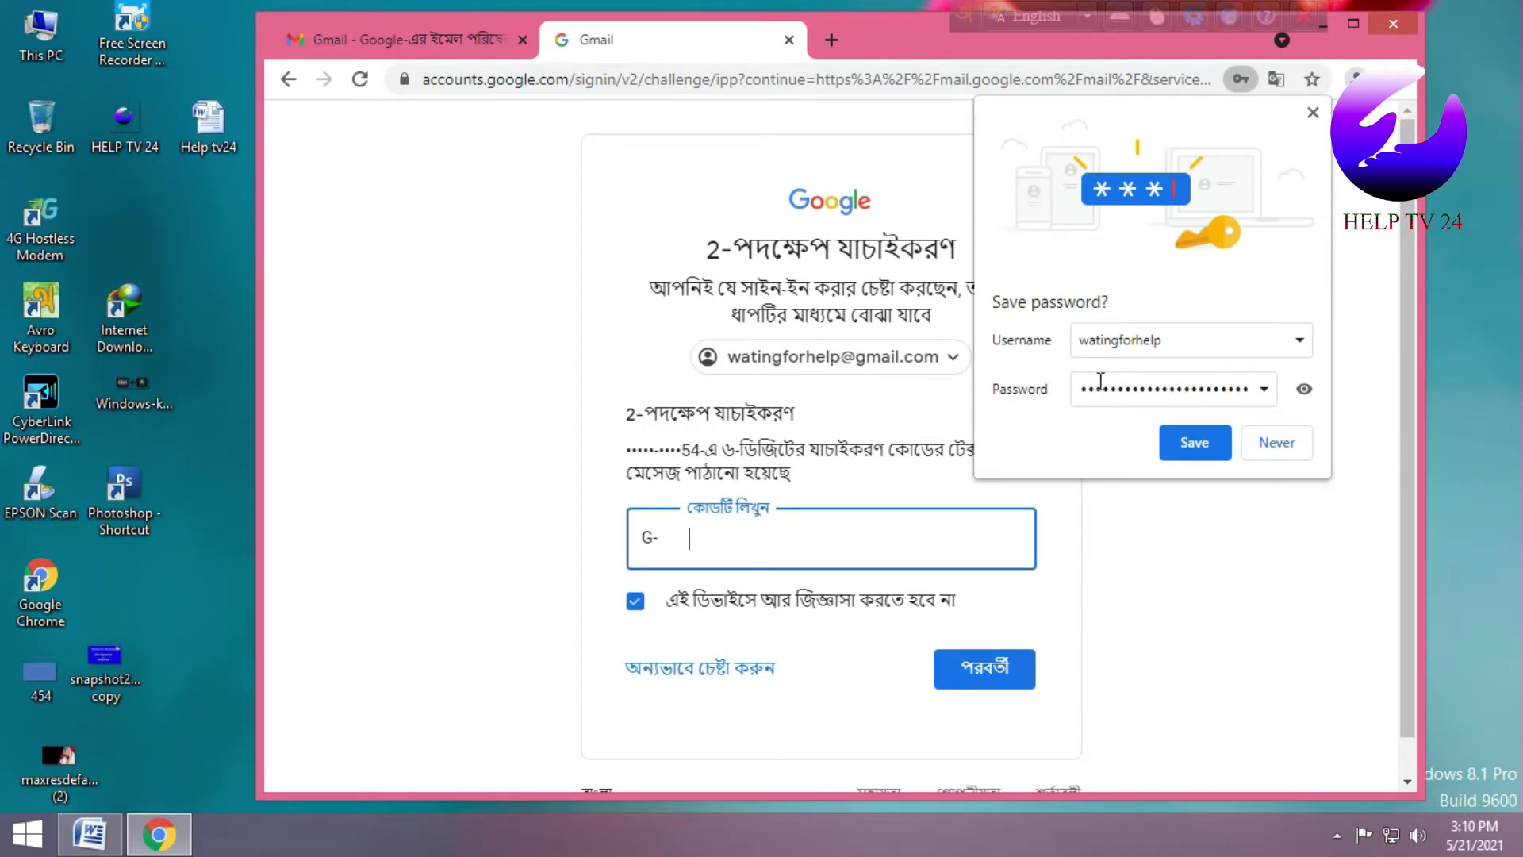
Step: Decline saving the password and submit the 2-step verification code to finish signing in to Gmail
left_click(1269, 444)
left_click(756, 545)
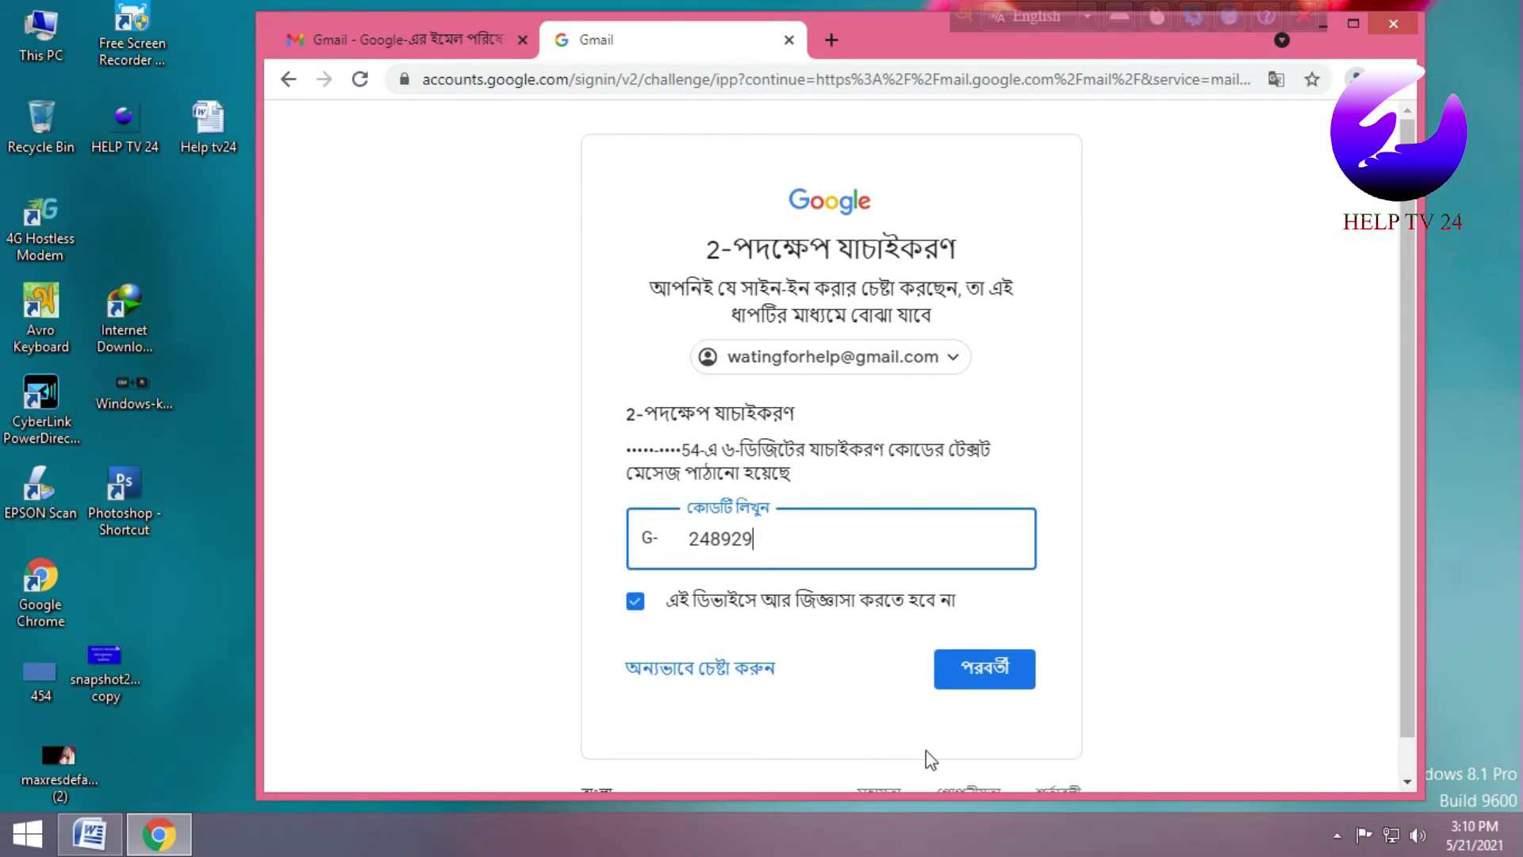
left_click(990, 668)
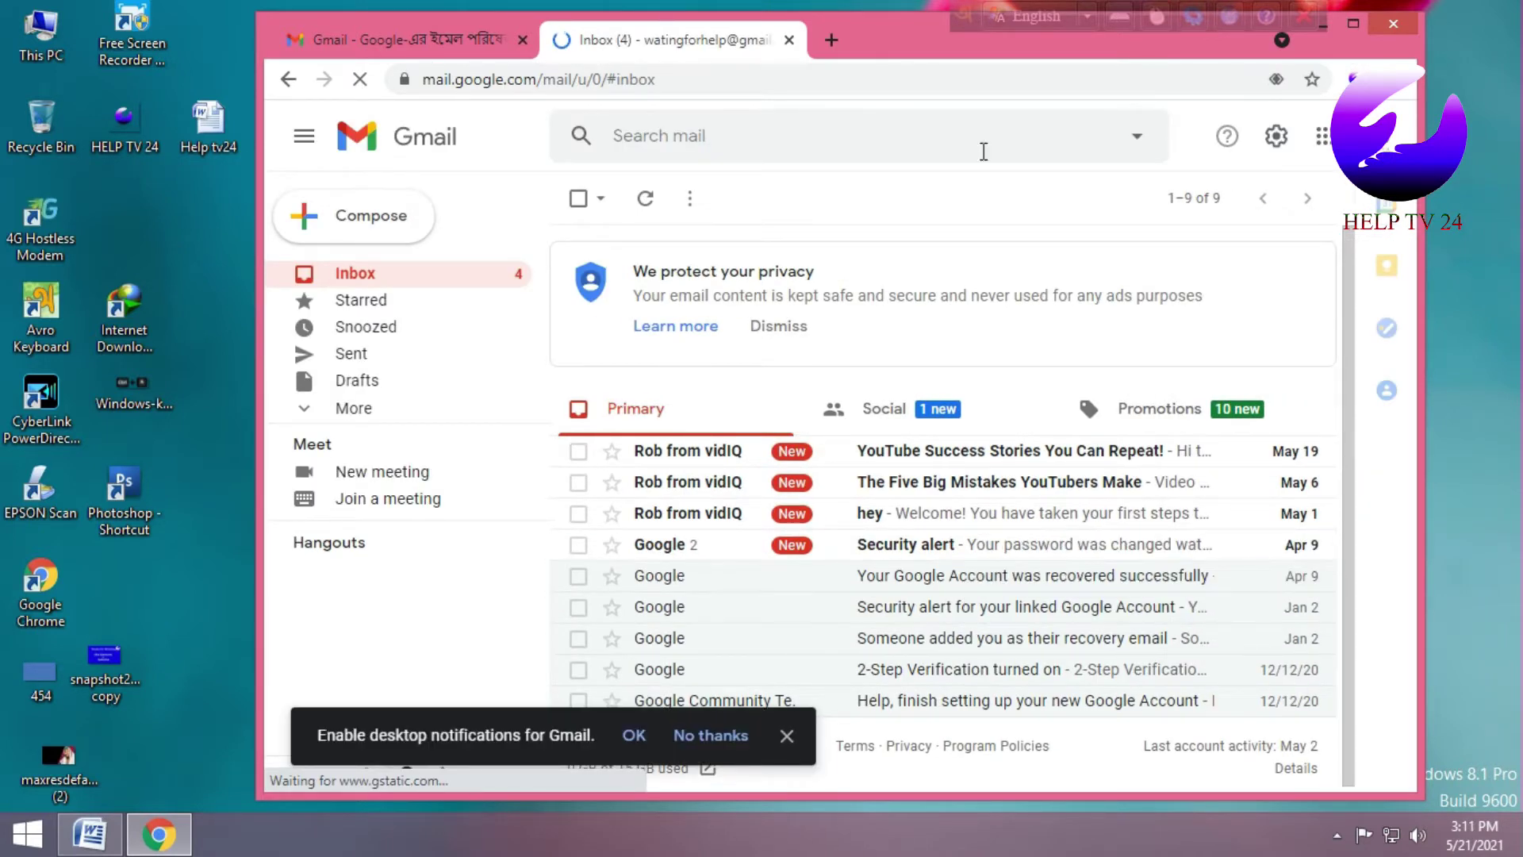
Step: Maximize the browser, search for "vidiq add to chrome" in a new tab, and open the vidIQ Vision for YouTube web store result
left_click_drag(913, 41, 907, 1)
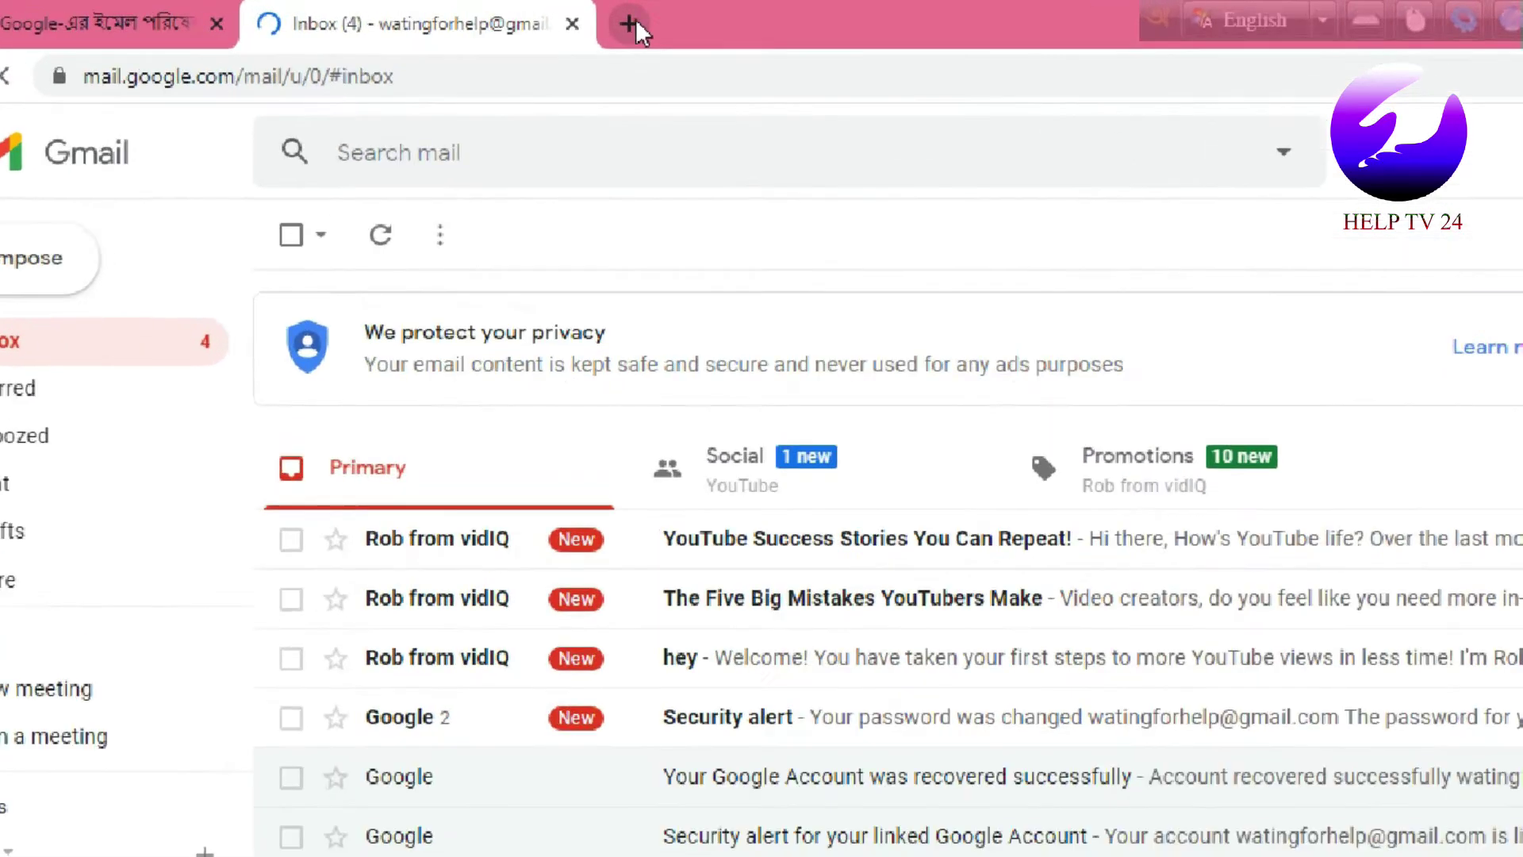
left_click(588, 19)
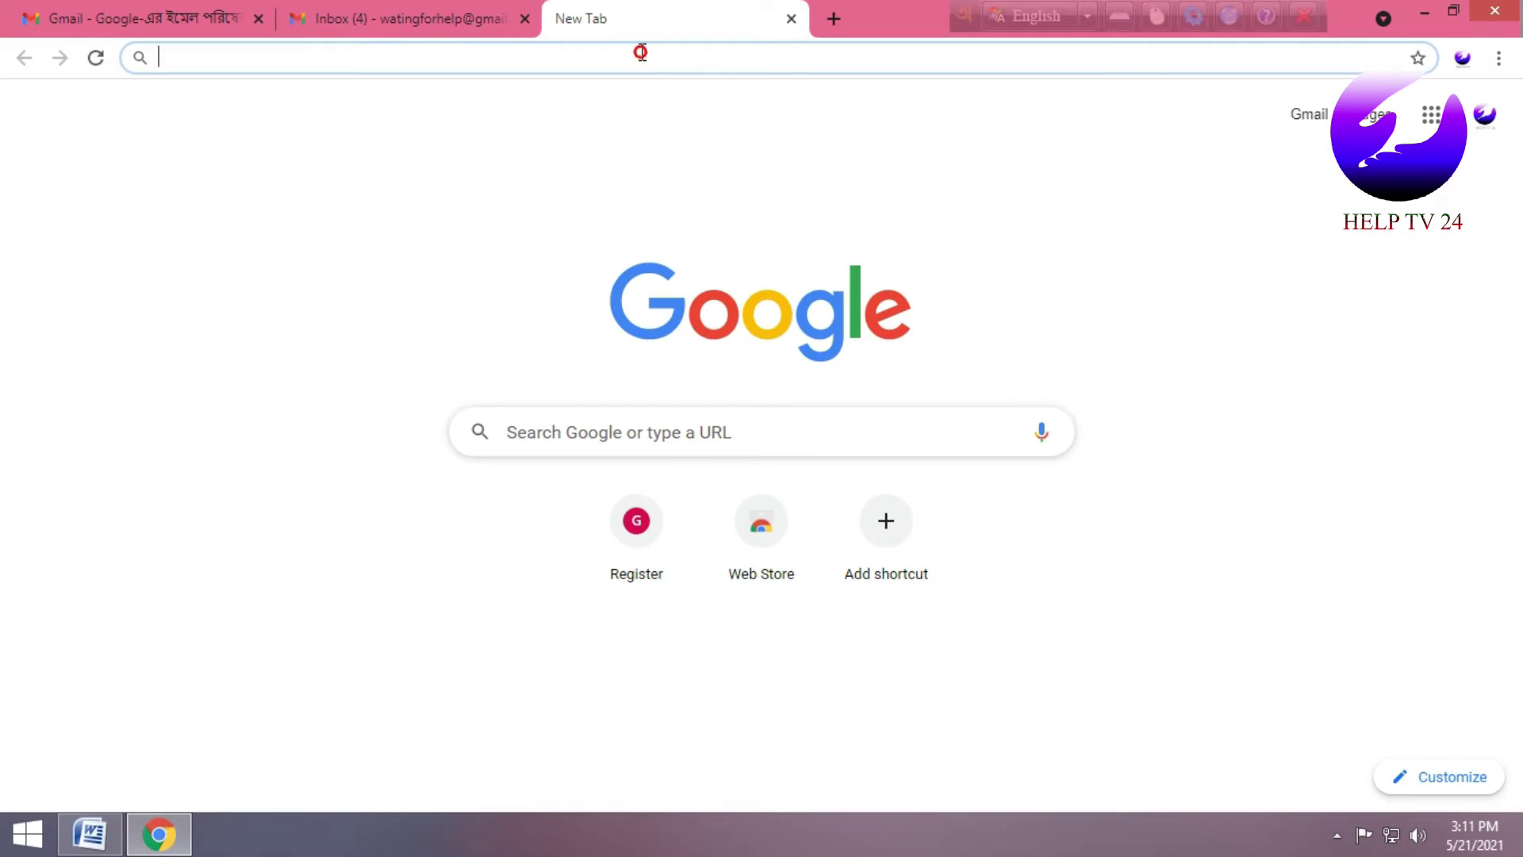
left_click(641, 53)
type("vid")
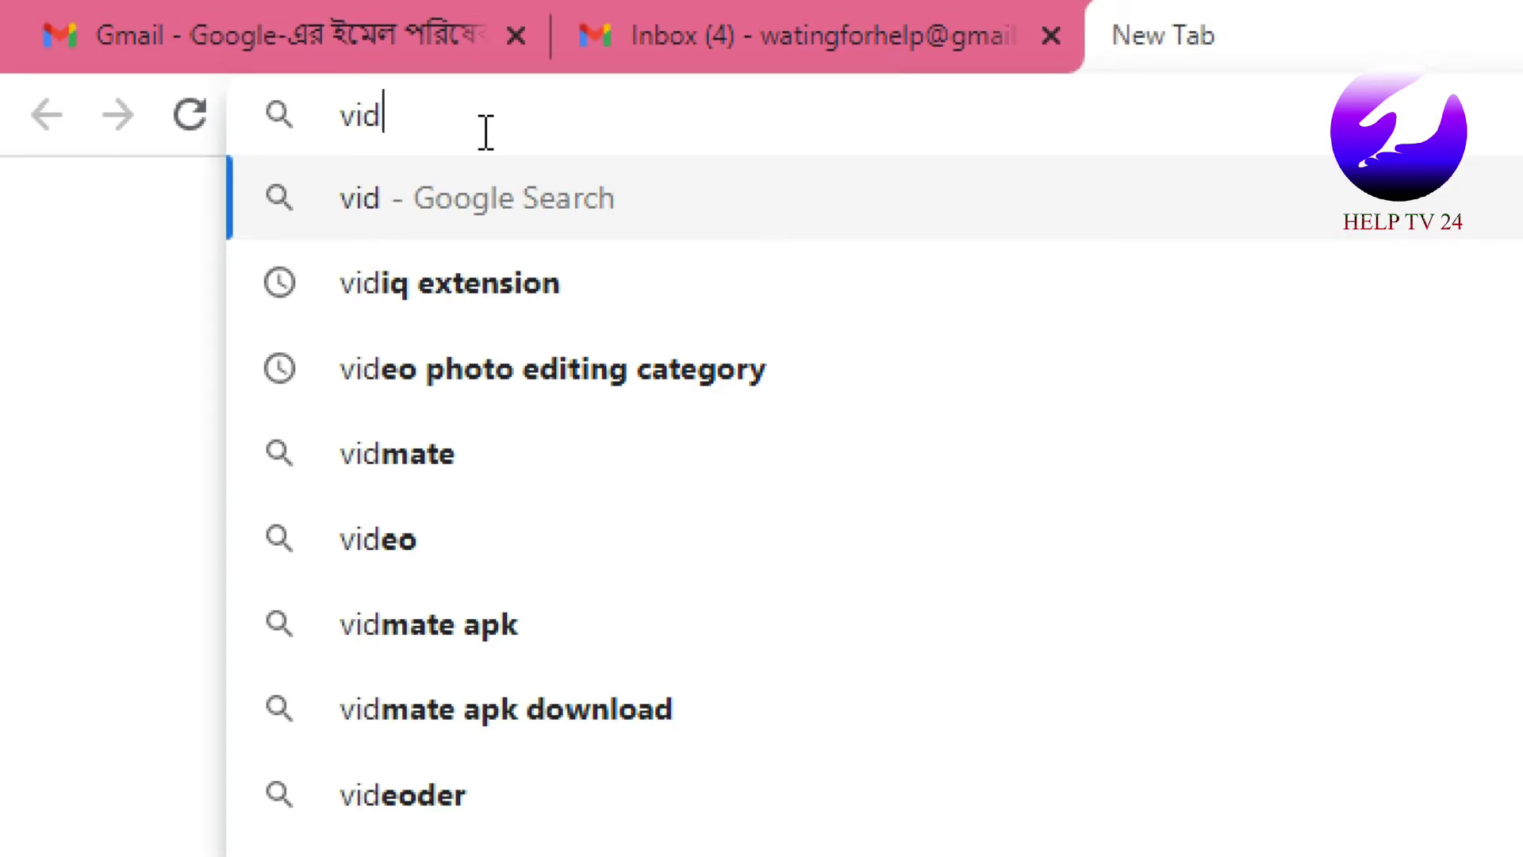
type("i")
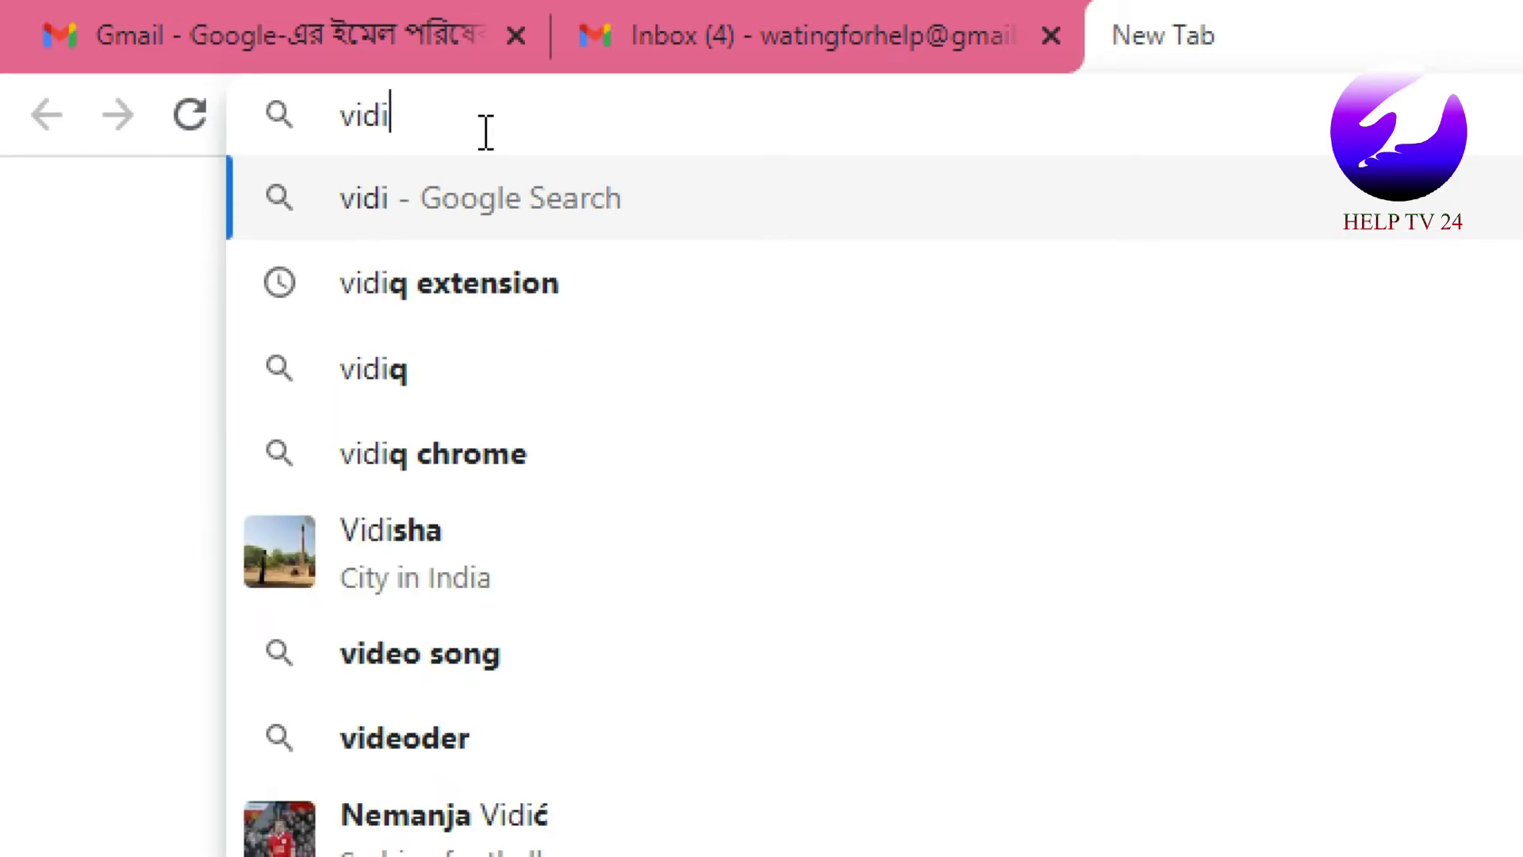
type("q add")
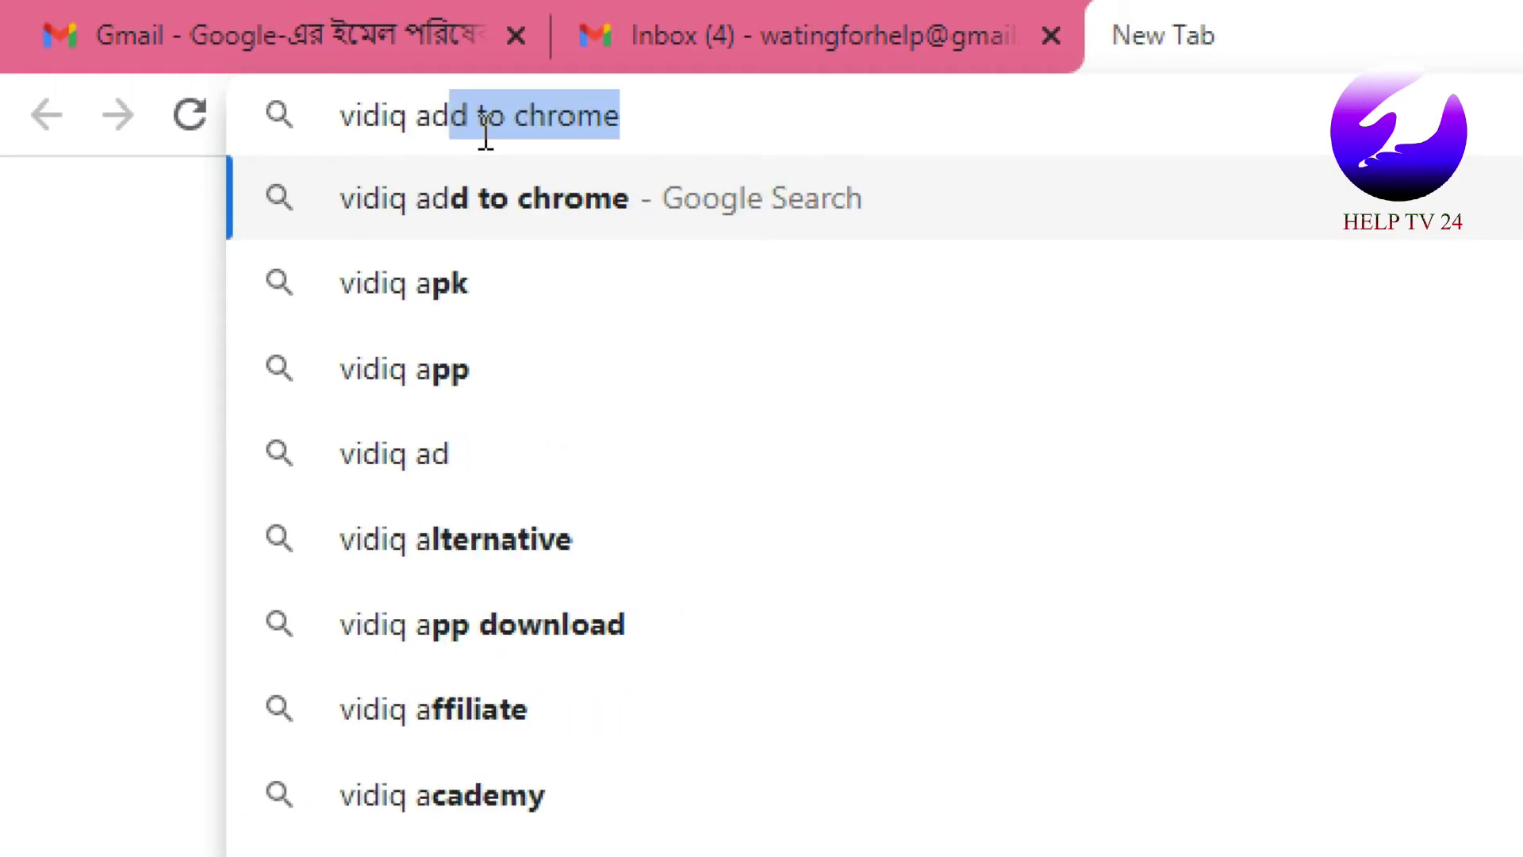
left_click(670, 208)
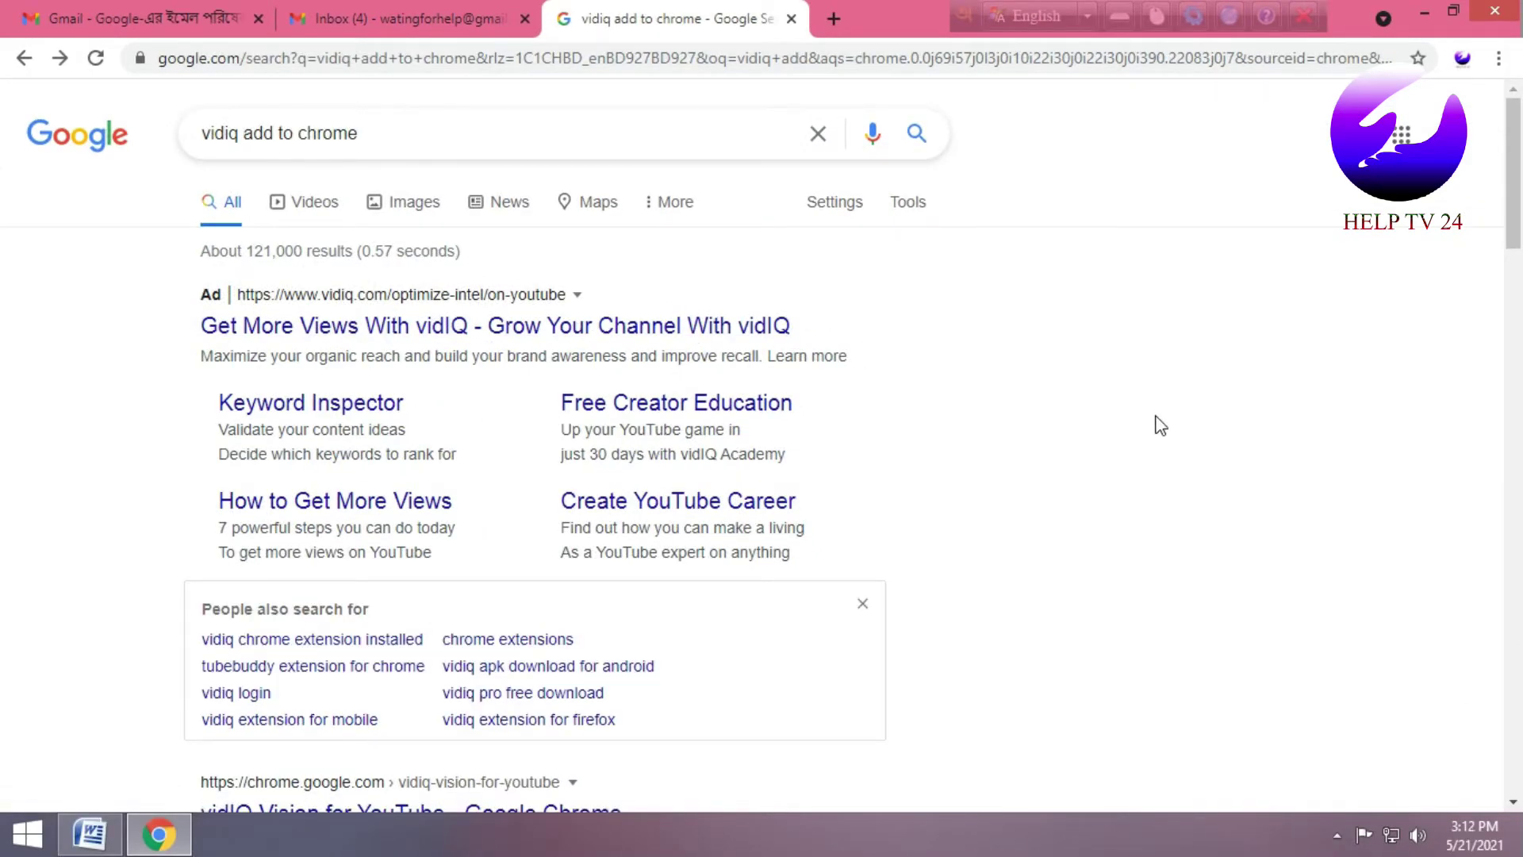
scroll(1160, 426, "down", 4)
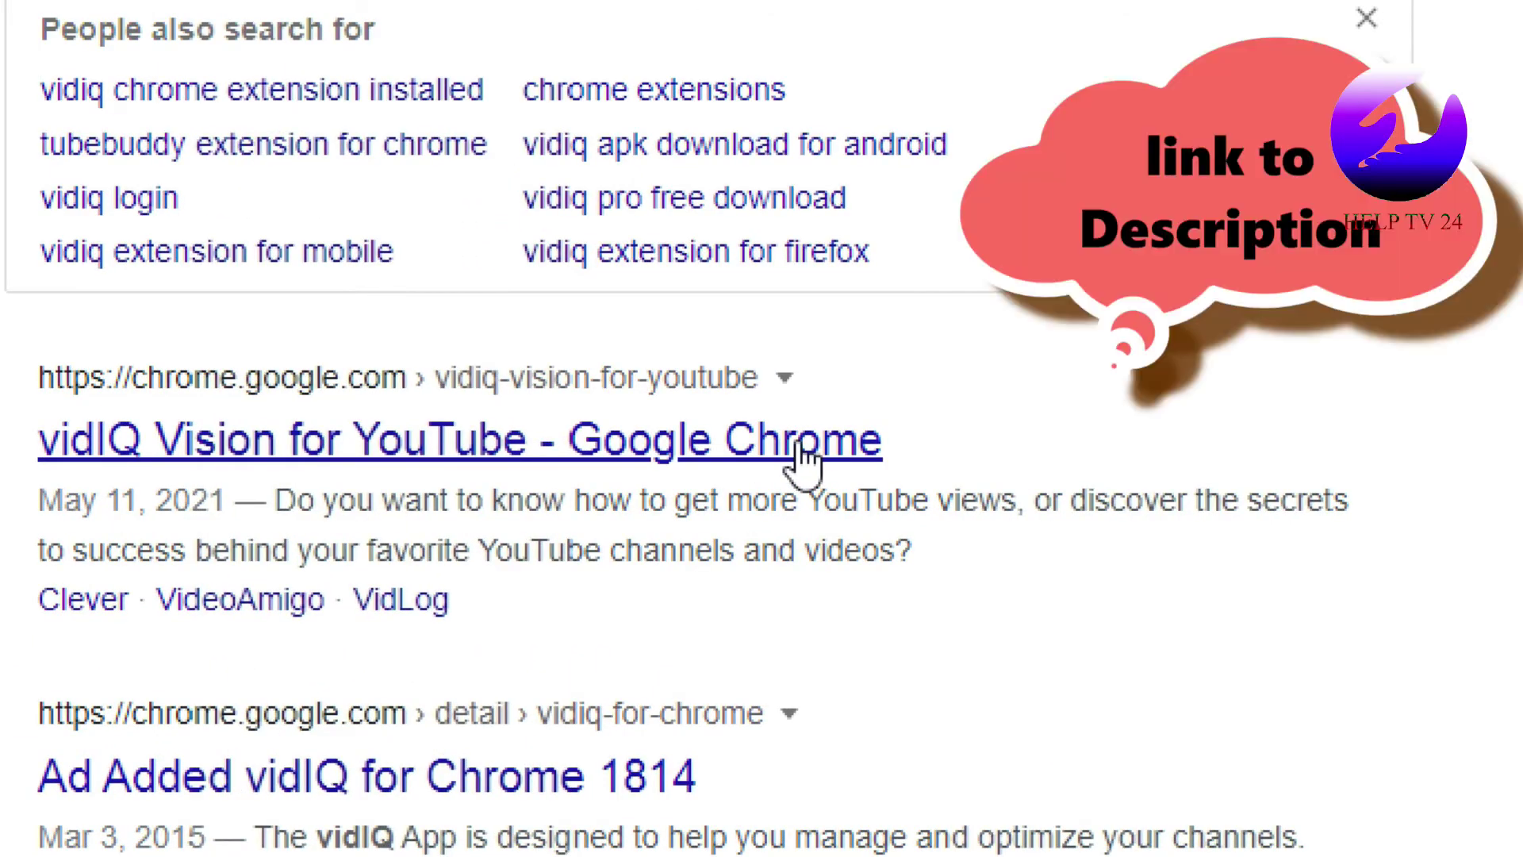
left_click(800, 446)
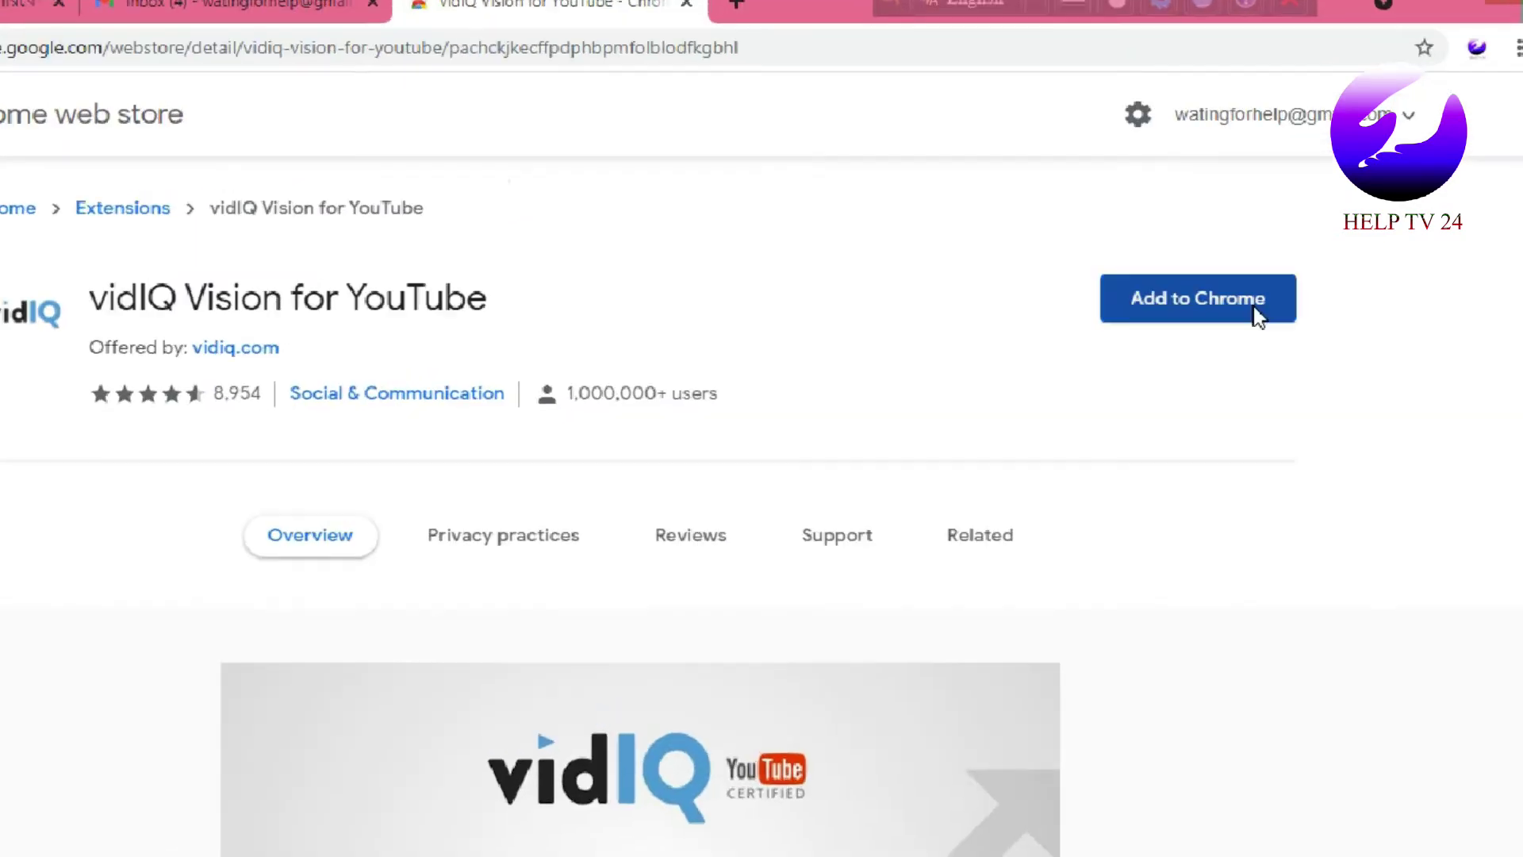
Step: Add the vidIQ Vision for YouTube extension to Chrome and close the YouTube video tab that it opens
left_click(1268, 341)
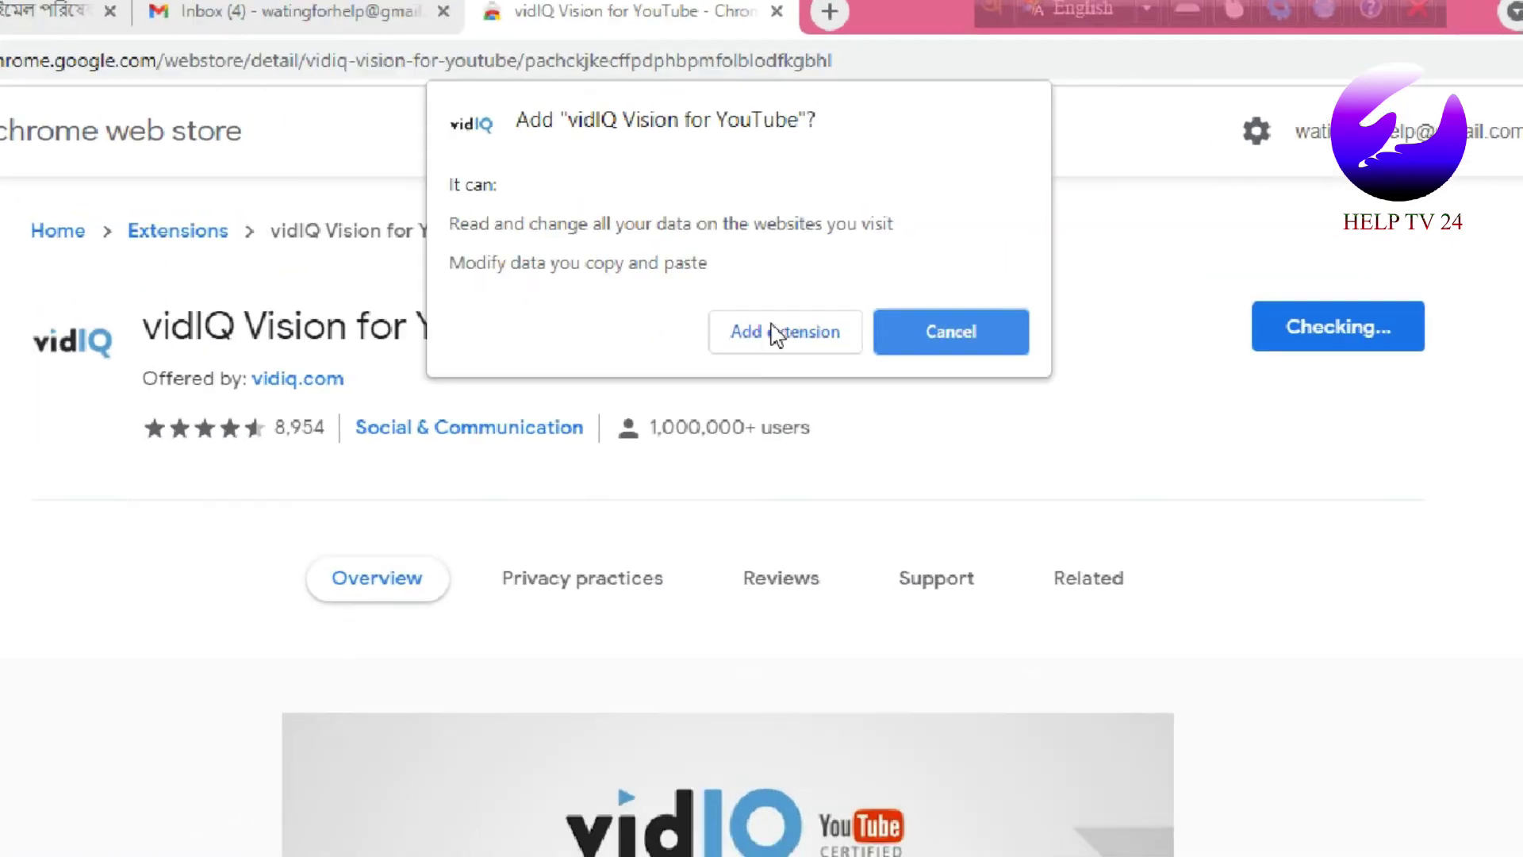
left_click(763, 403)
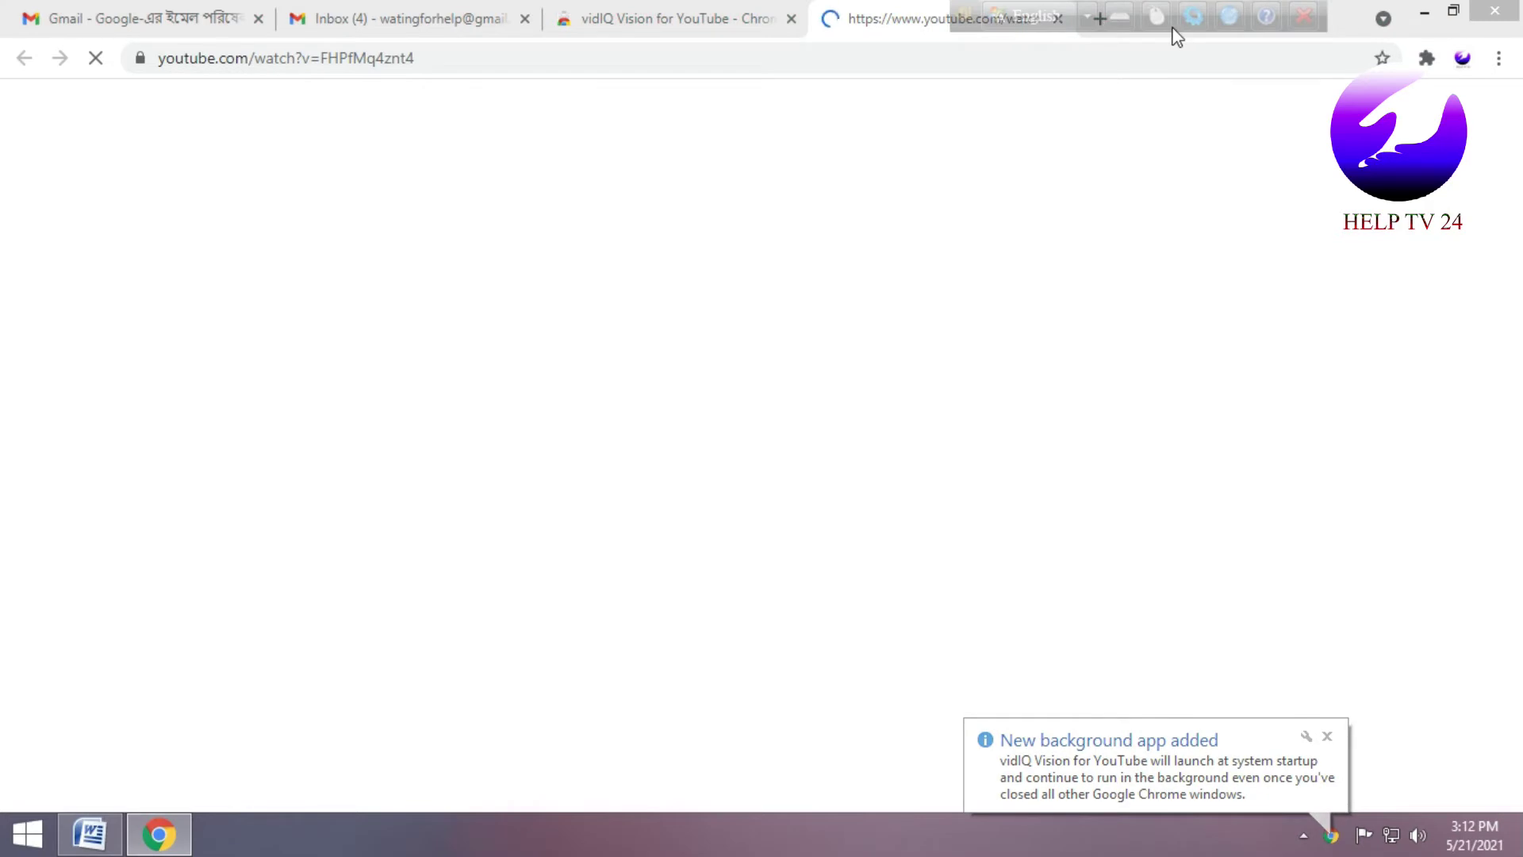
left_click_drag(963, 17, 1225, 180)
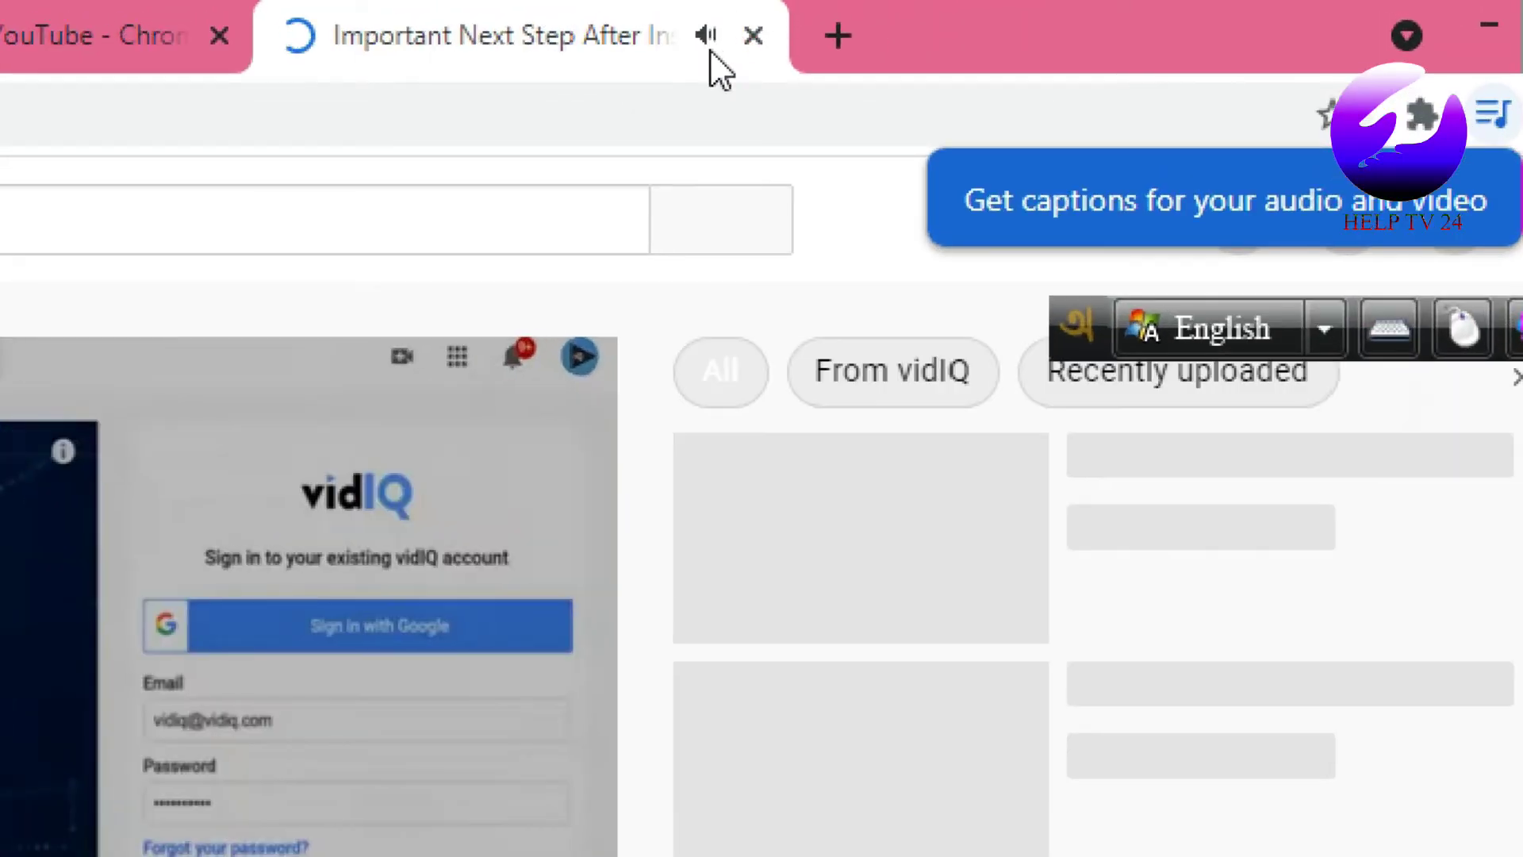
left_click(956, 23)
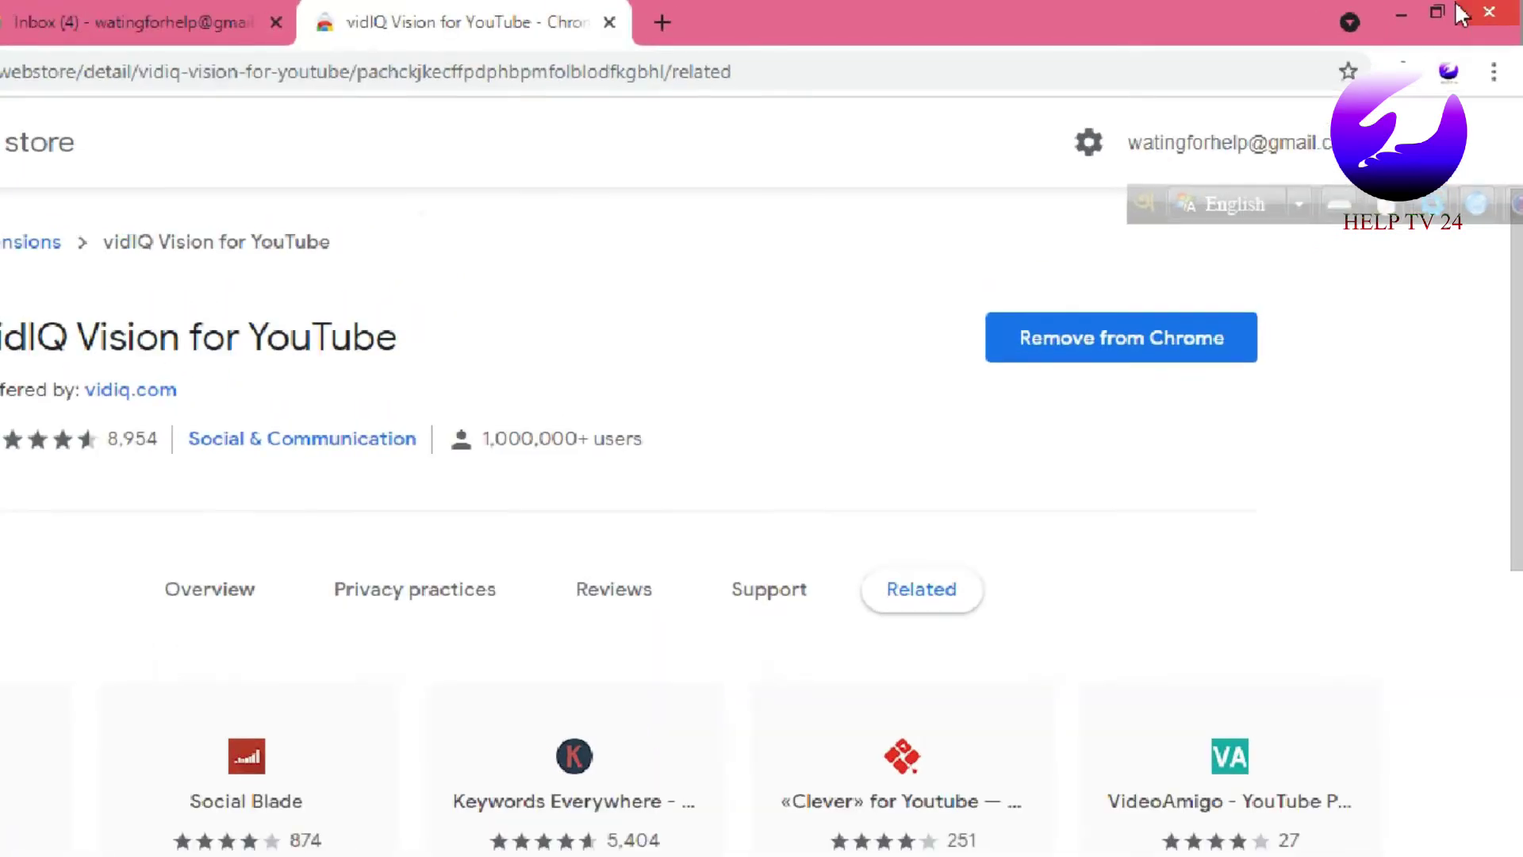
Step: Search for "youtube" in a new tab and go to the YouTube home page
left_click(833, 19)
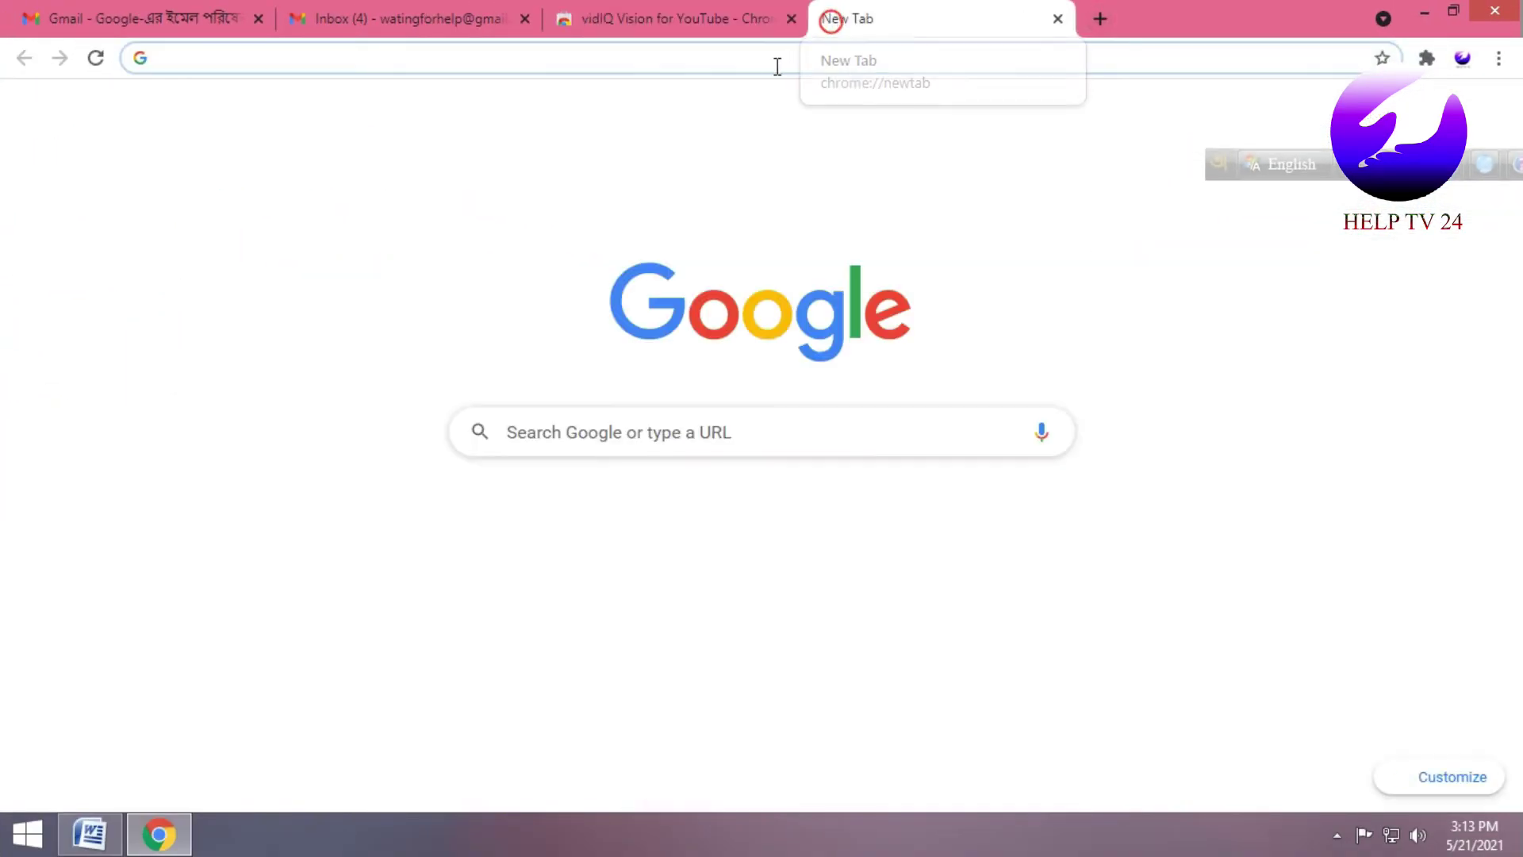
left_click(692, 62)
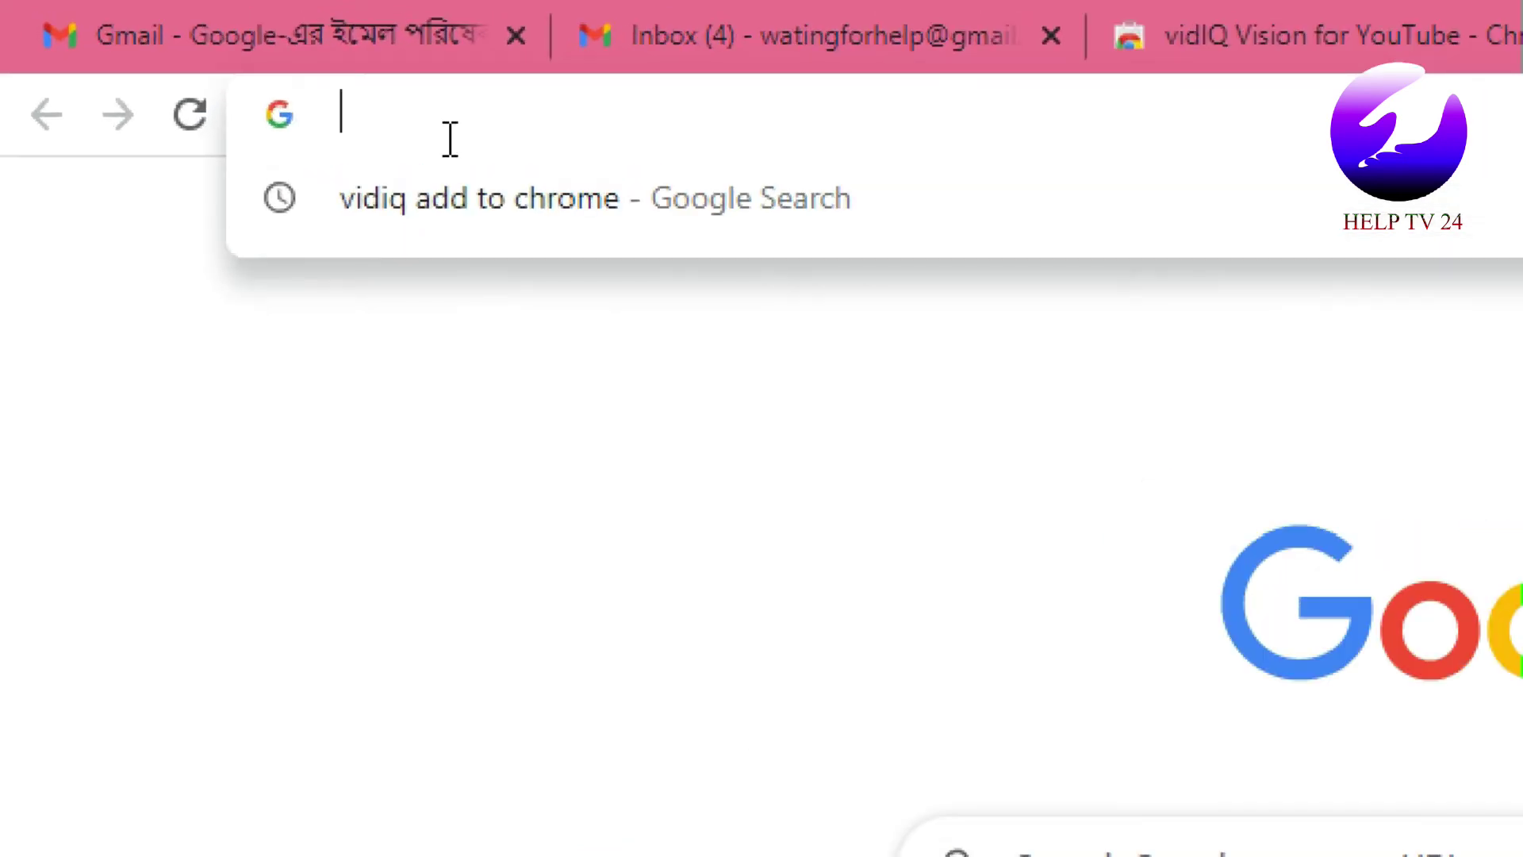
type("youti")
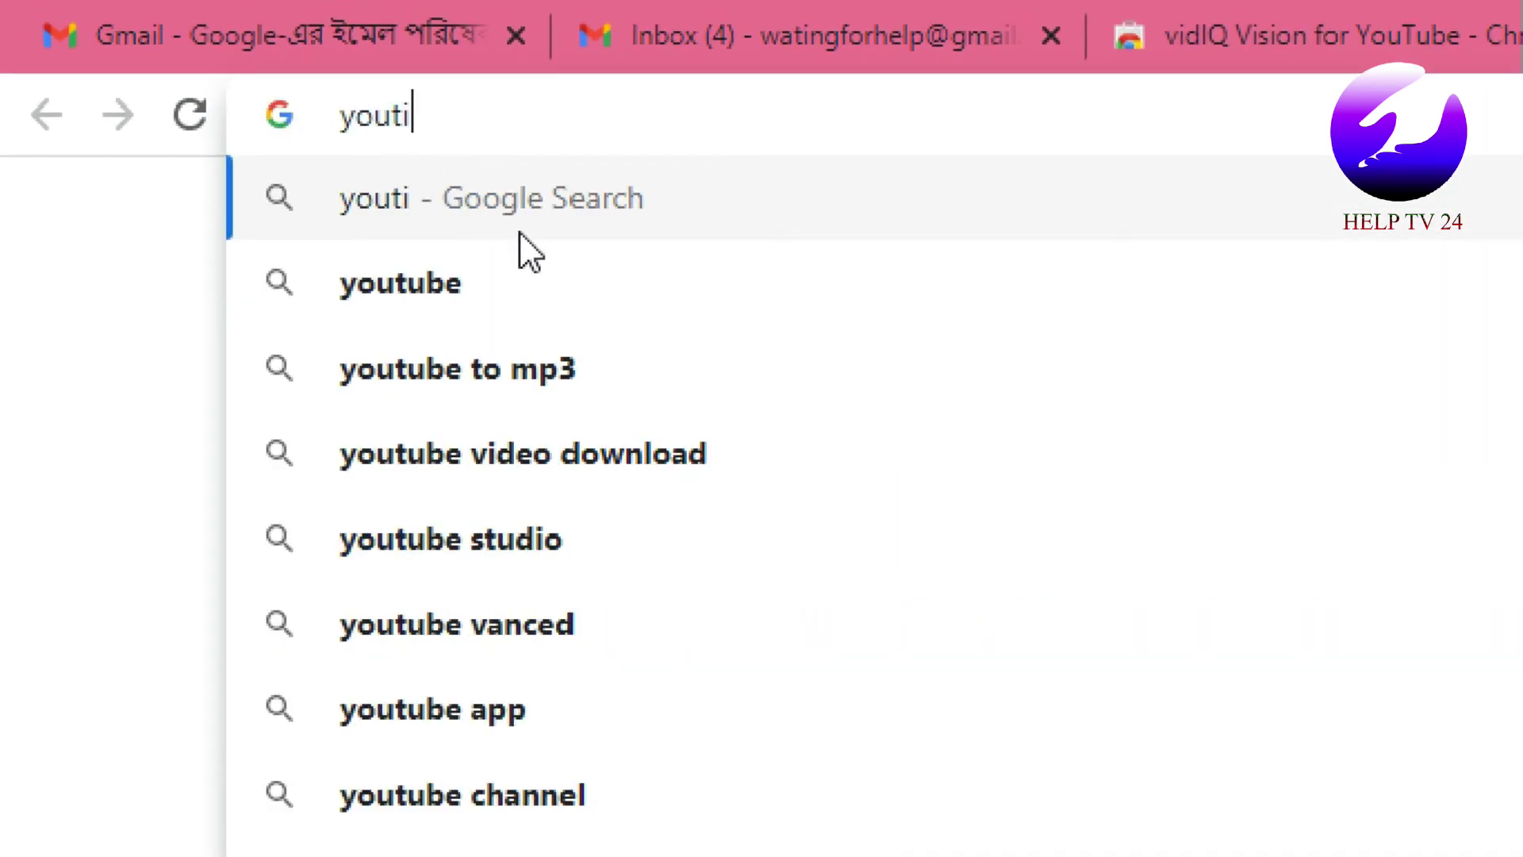
key("Down")
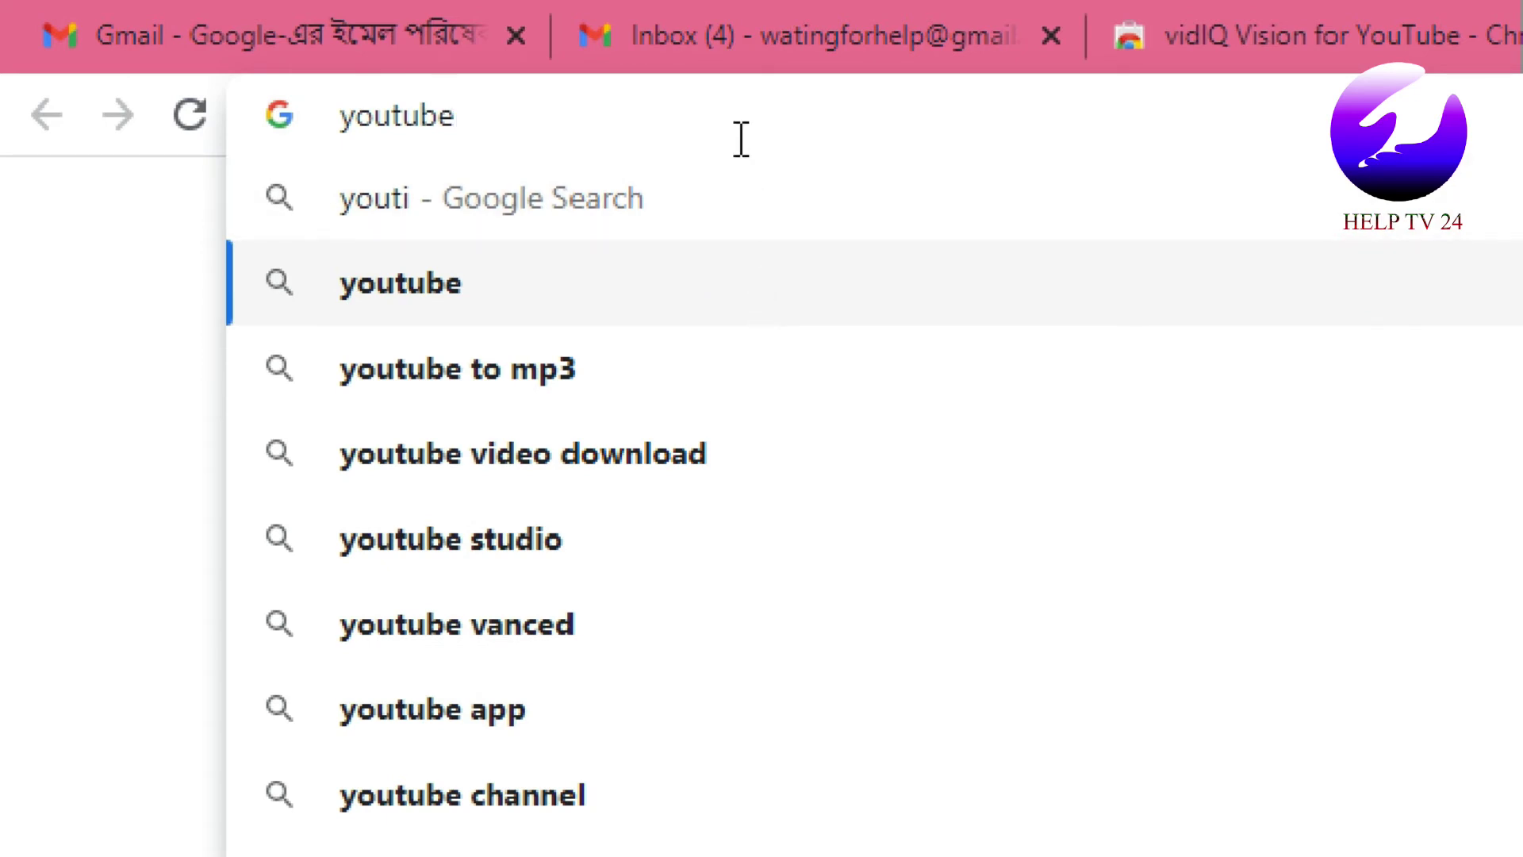
key("Return")
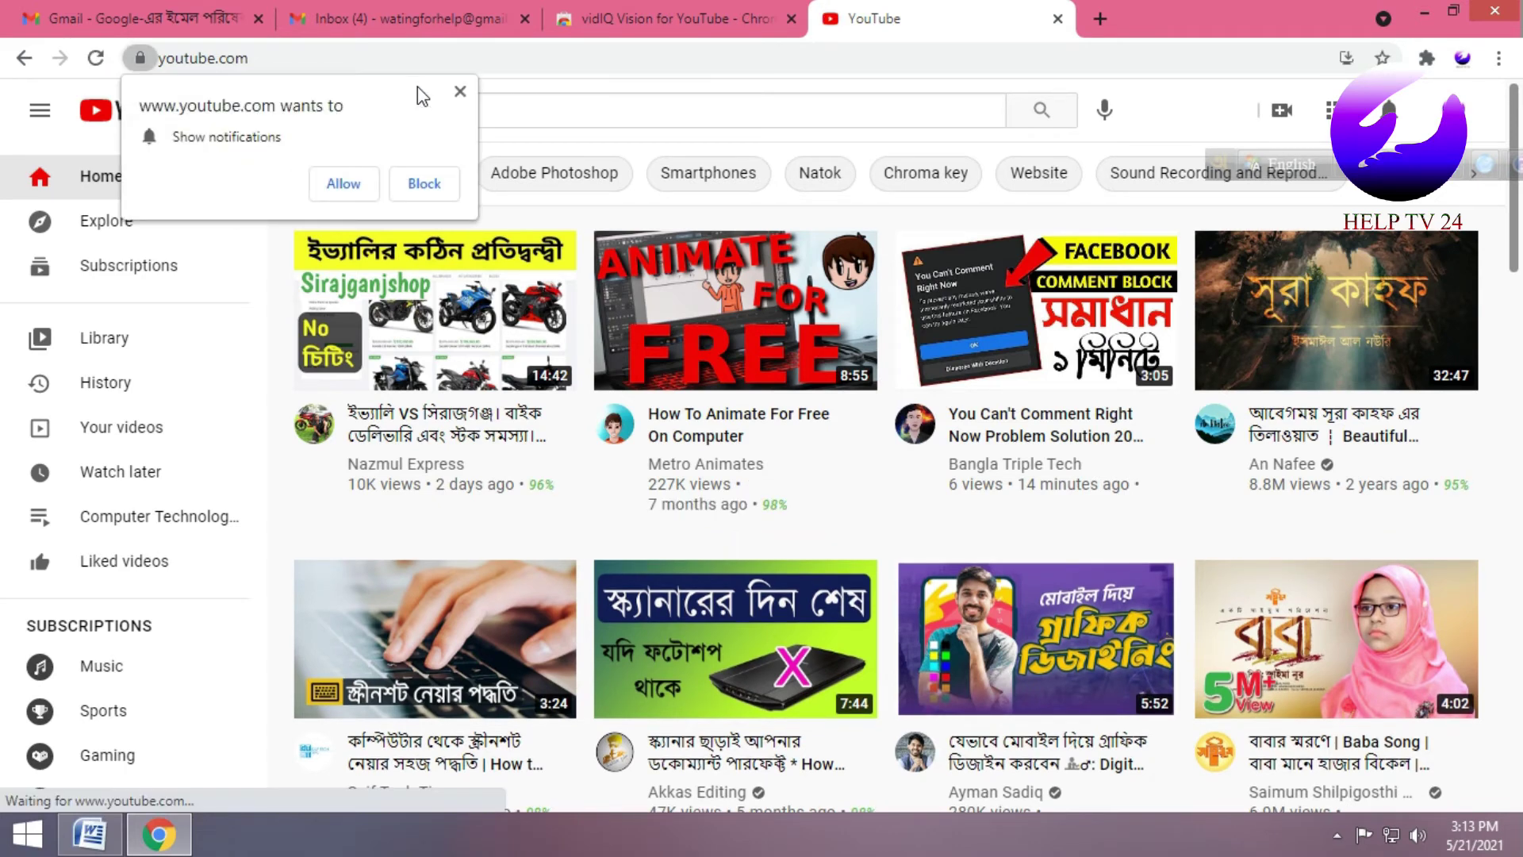
Step: Open the recommended video "How to take a screenshot on a PC" and pause its playback
mouse_move(502, 395)
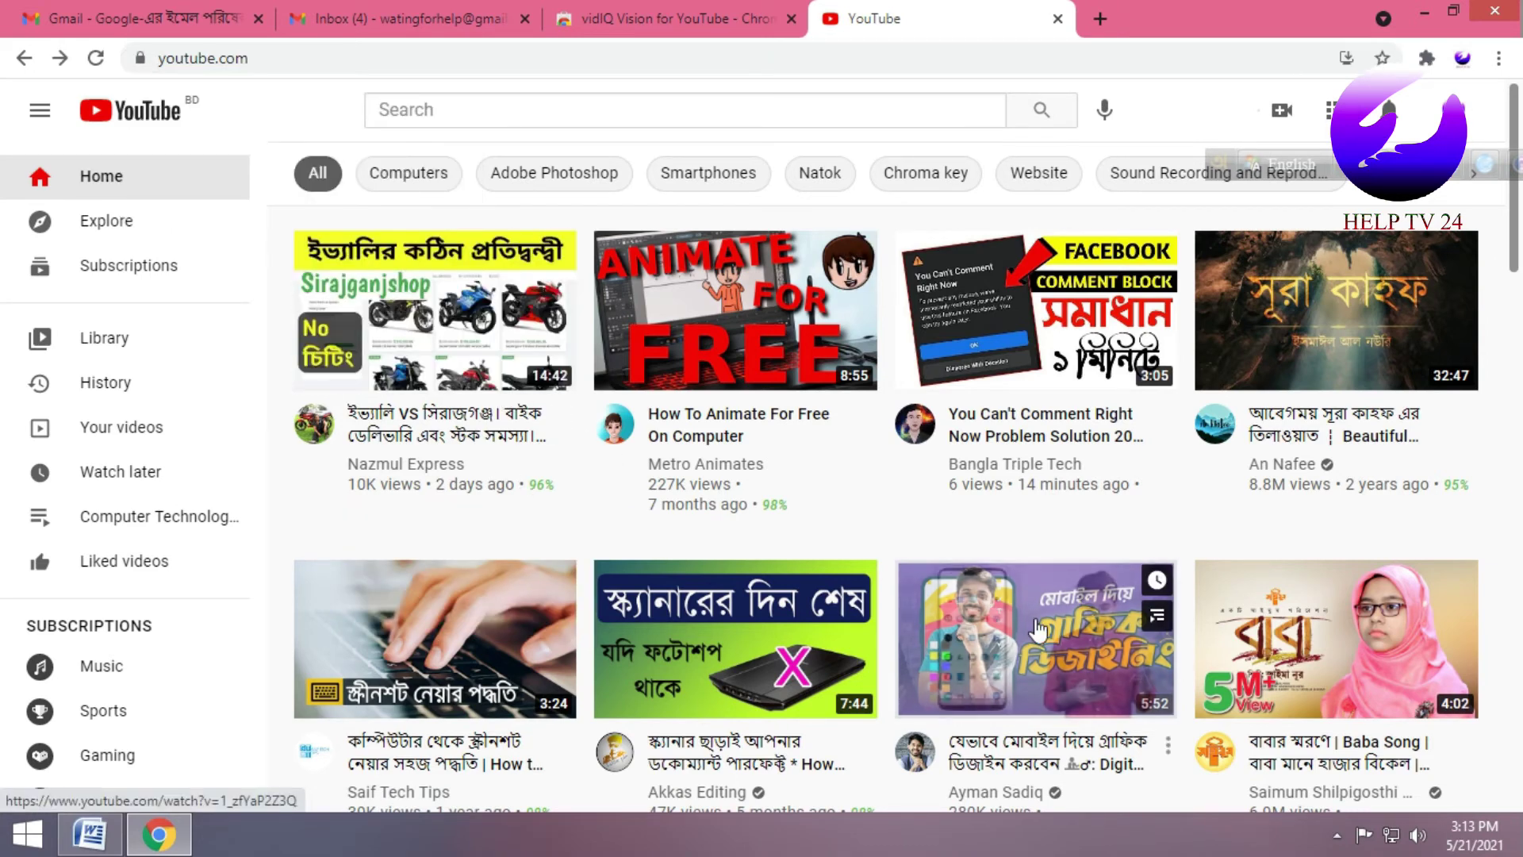
left_click(474, 603)
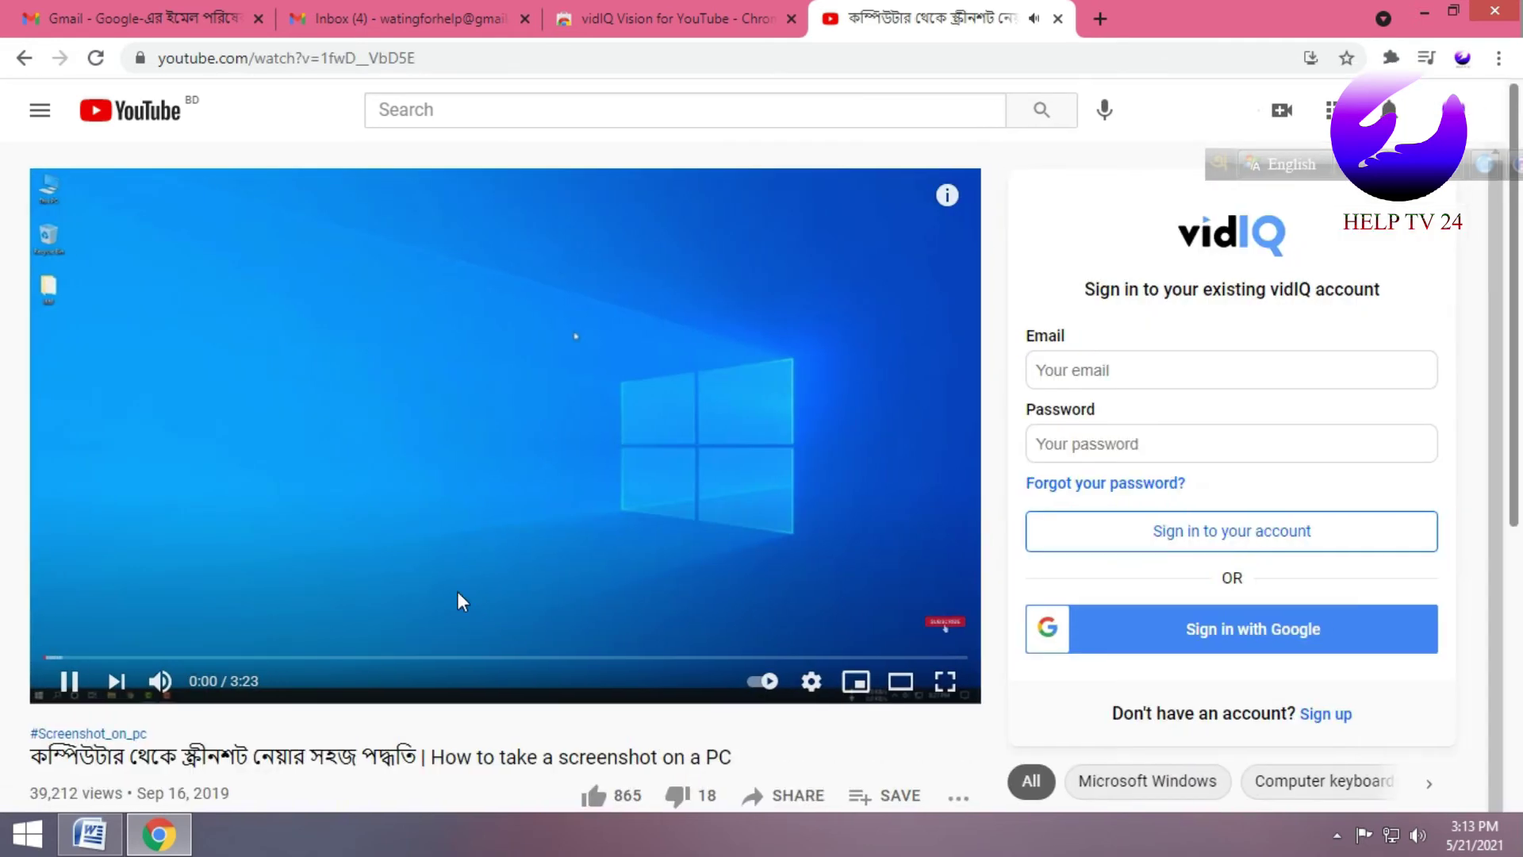
left_click(343, 499)
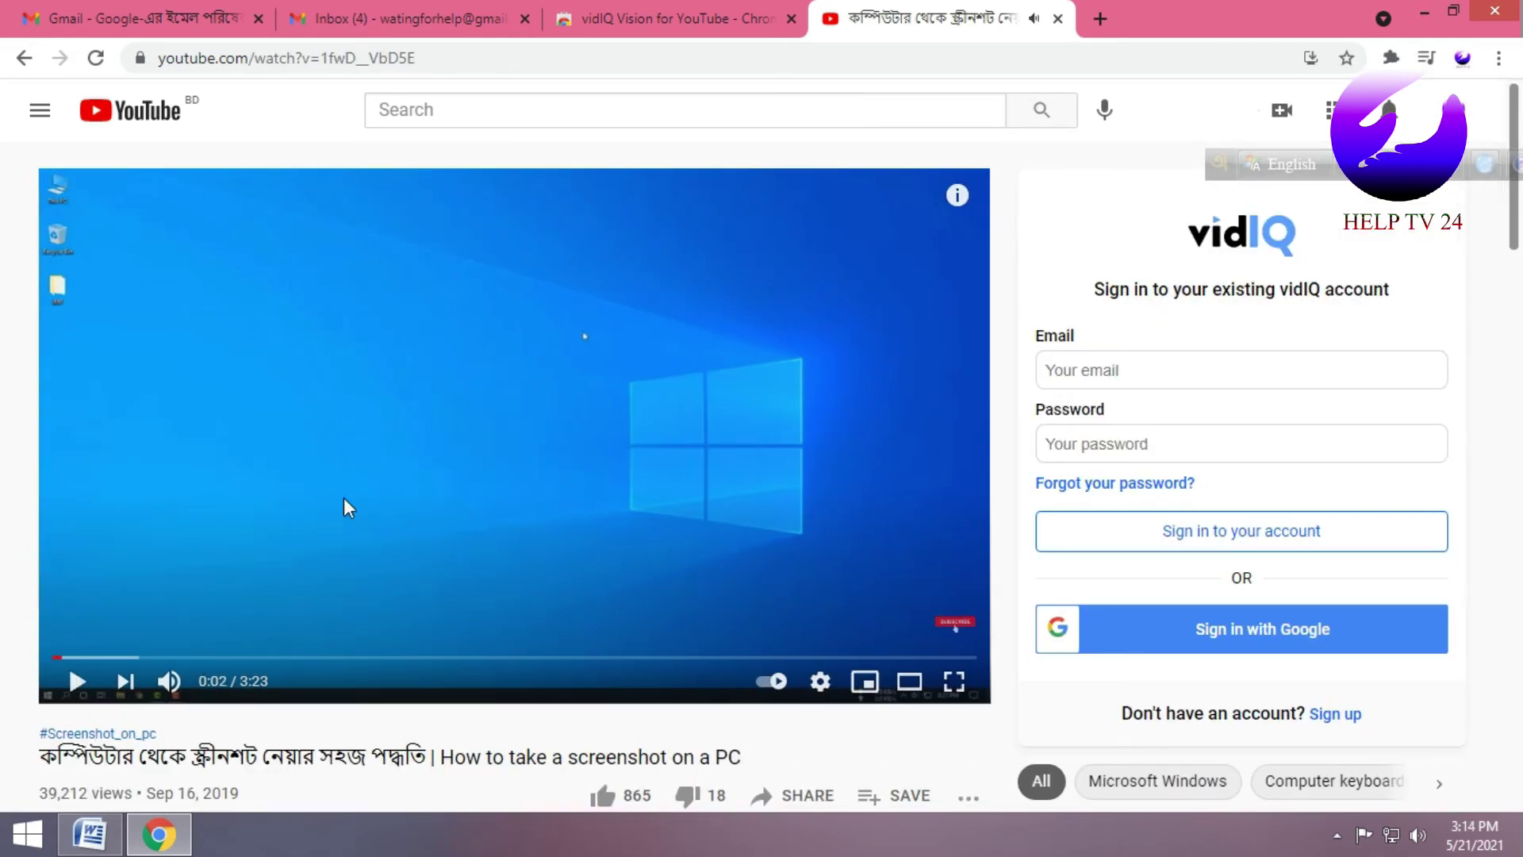
Step: Sign in to vidIQ with Google from the video page and pause the reopened video
left_click(1206, 532)
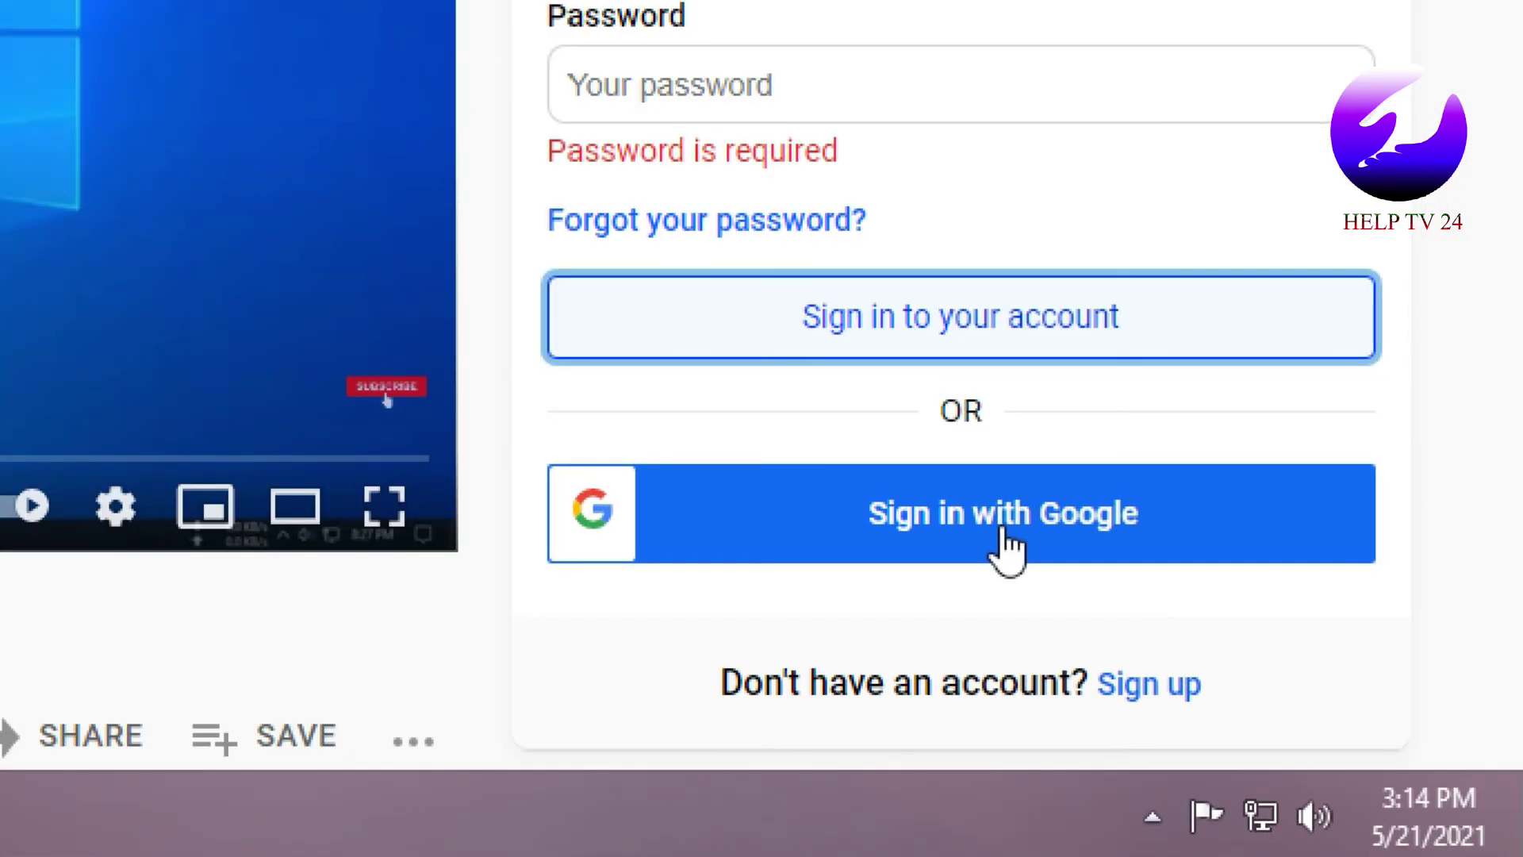
left_click(1131, 547)
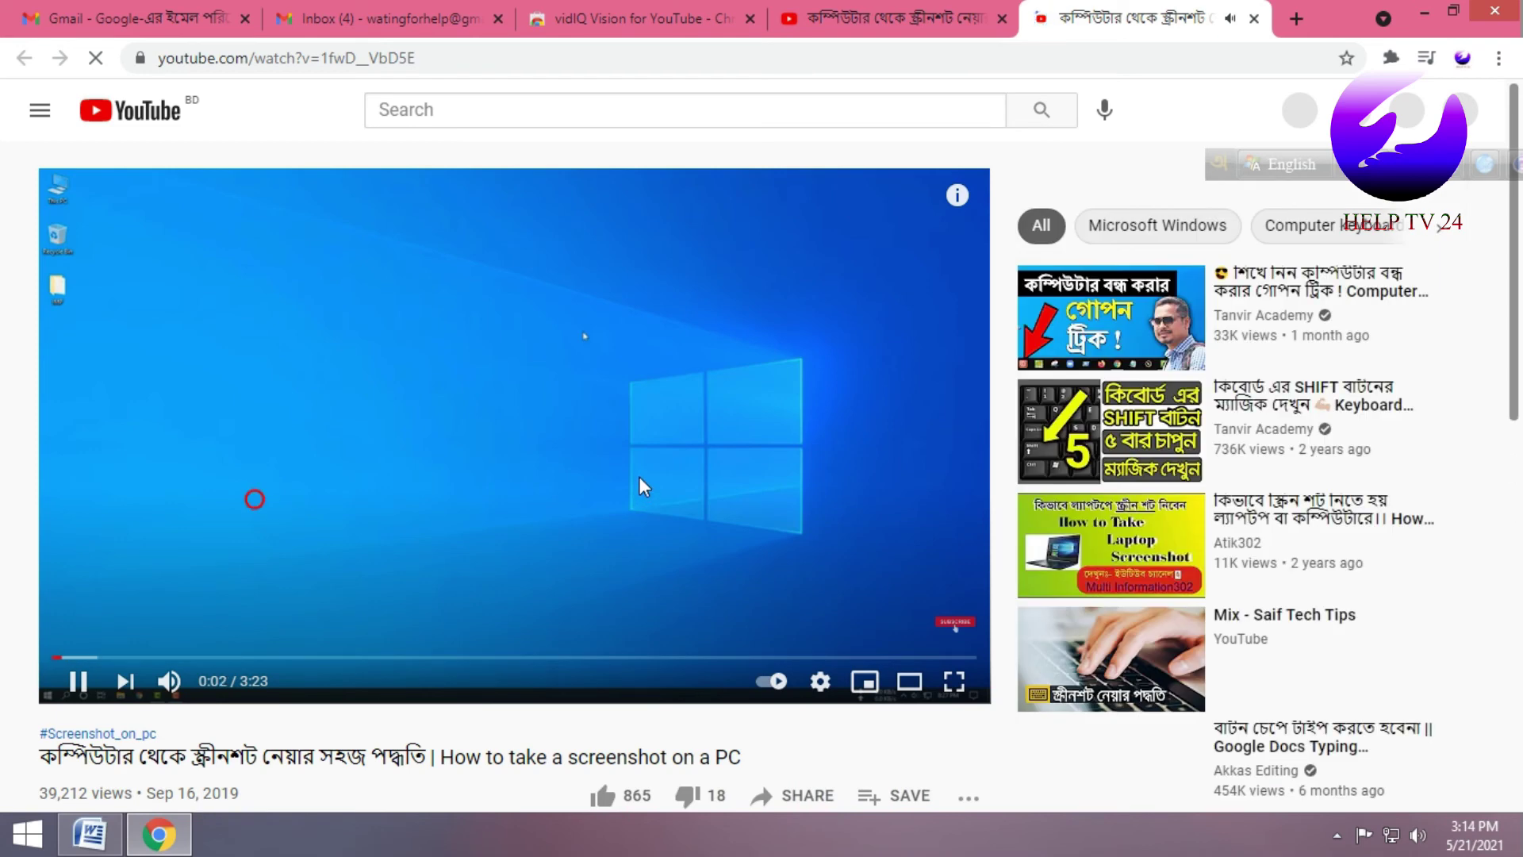
left_click(642, 486)
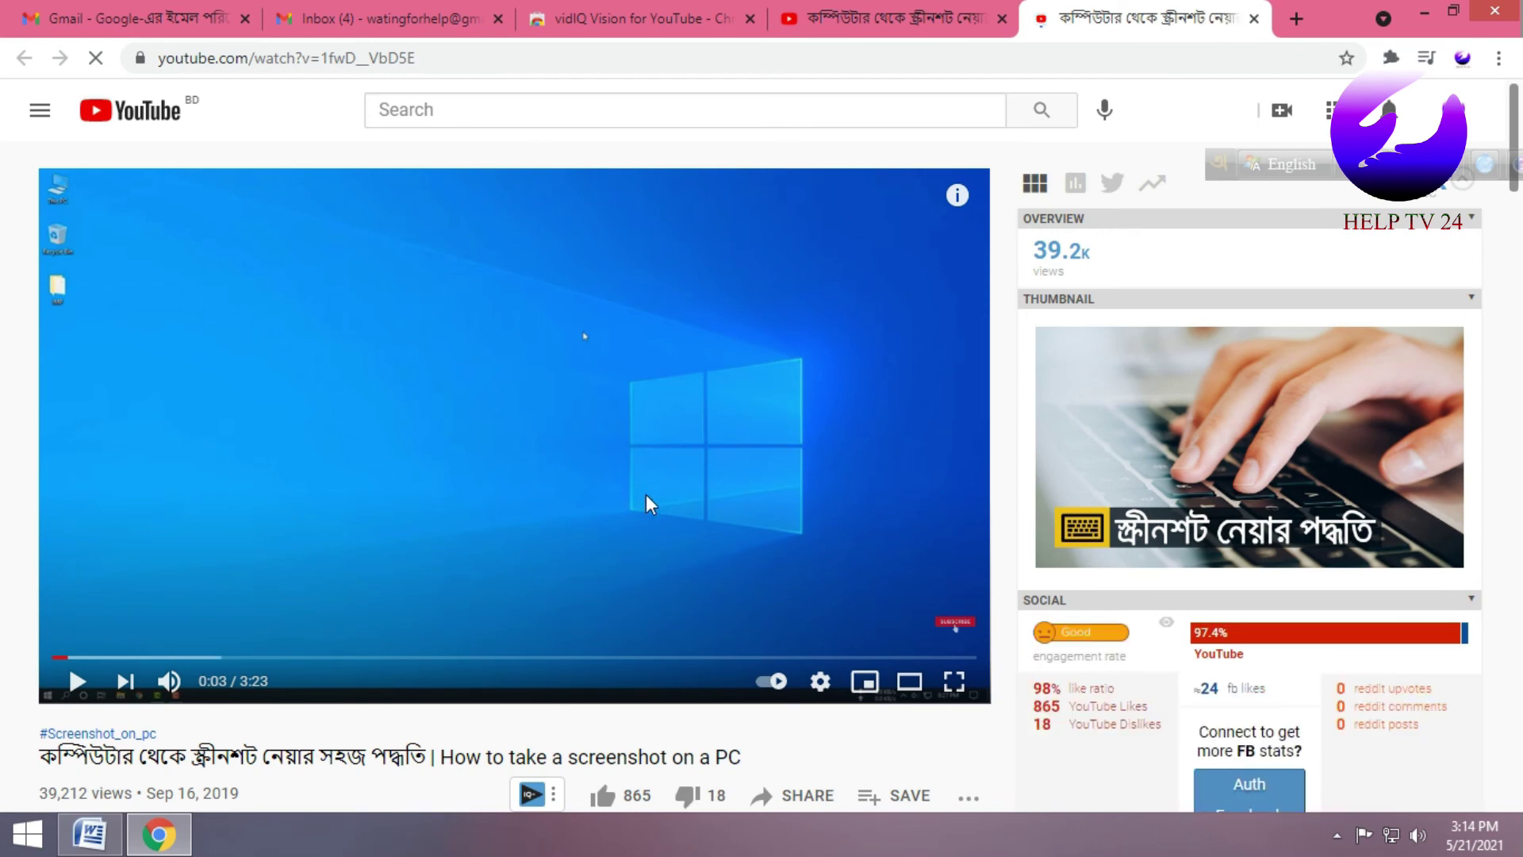
Step: Examine the vidIQ data beside the video: social stats, SEO score, optimization checklist, channel stats, video tags and channel tags
scroll(1313, 575, "down", 4)
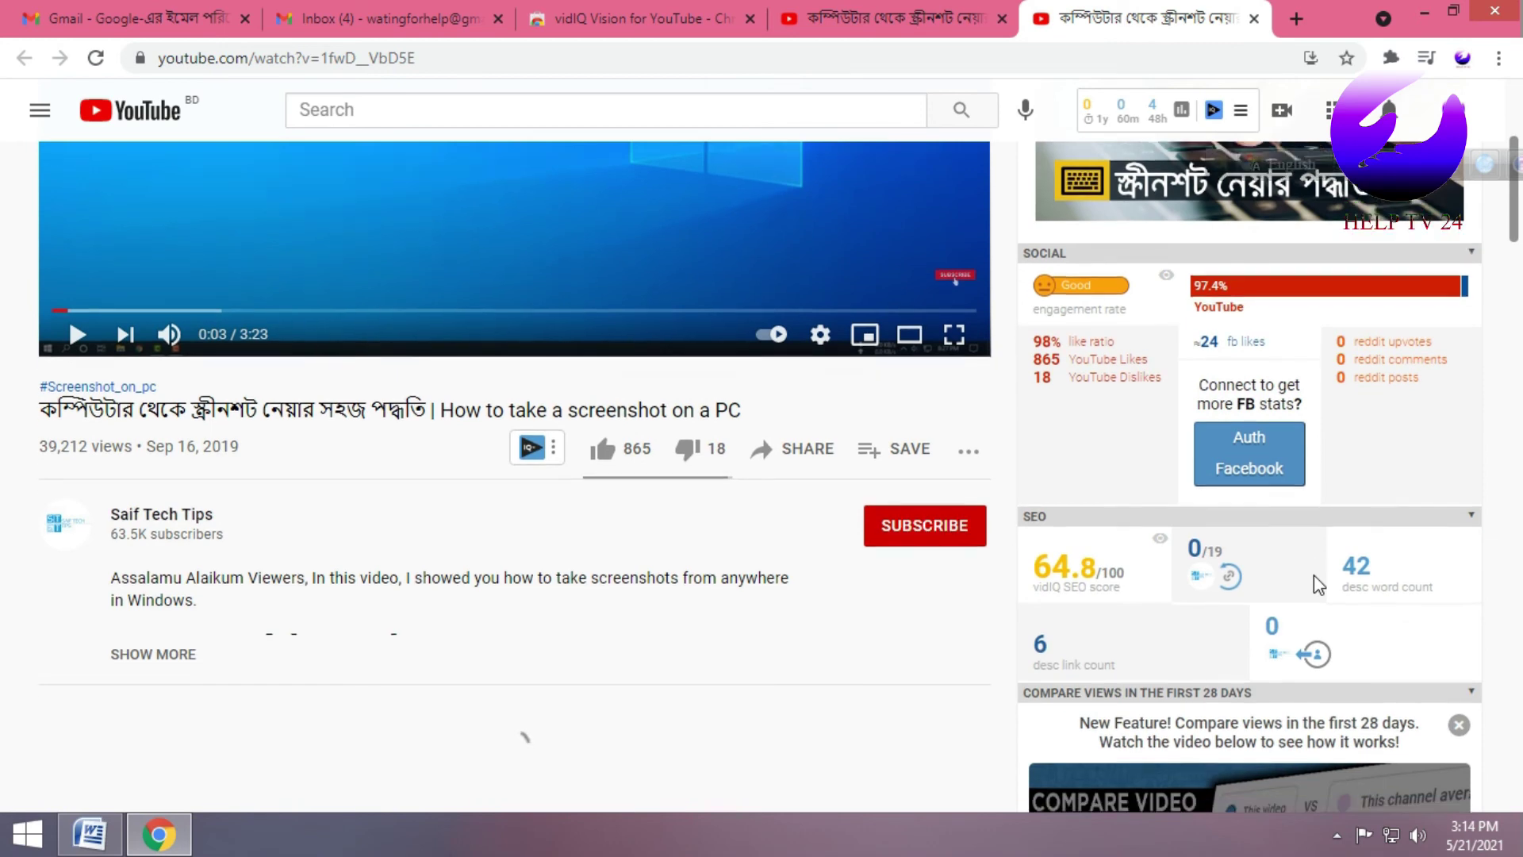
scroll(1314, 574, "down", 3)
scroll(1314, 575, "up", 4)
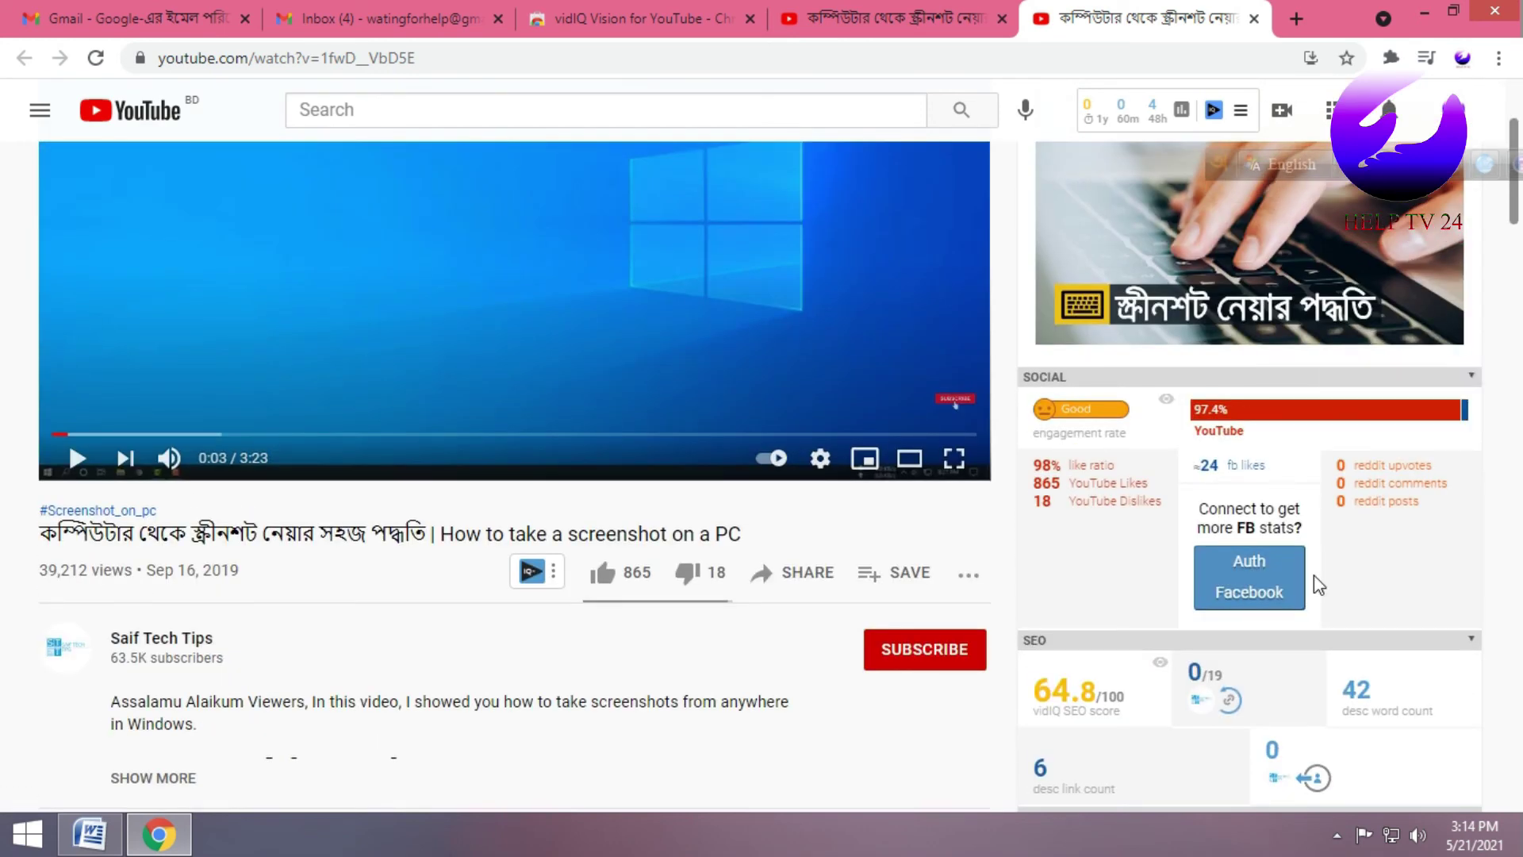
scroll(1314, 574, "down", 10)
scroll(1351, 591, "down", 3)
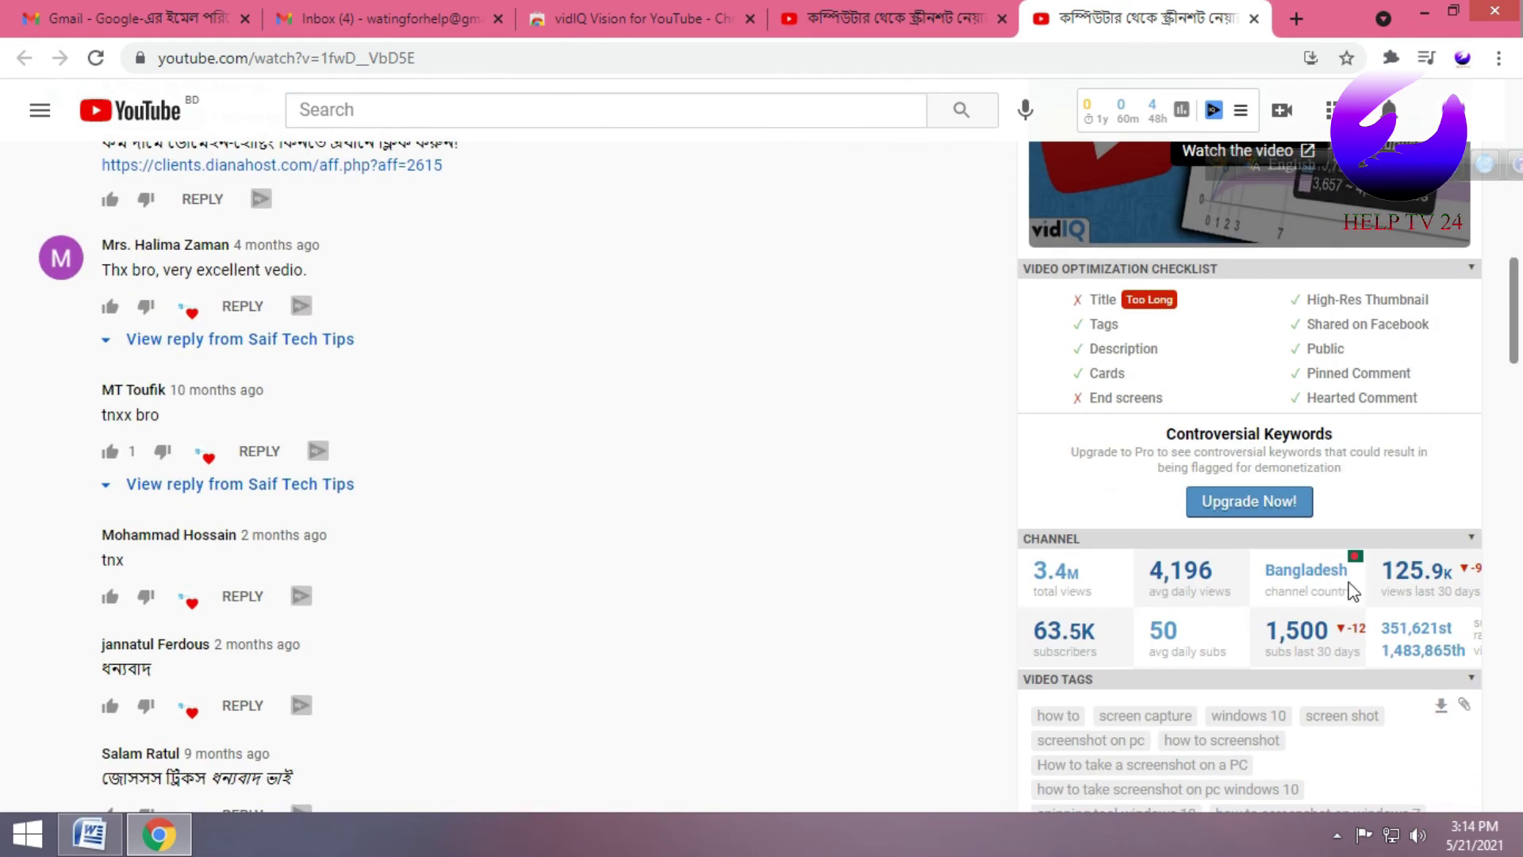
scroll(1360, 632, "up", 1)
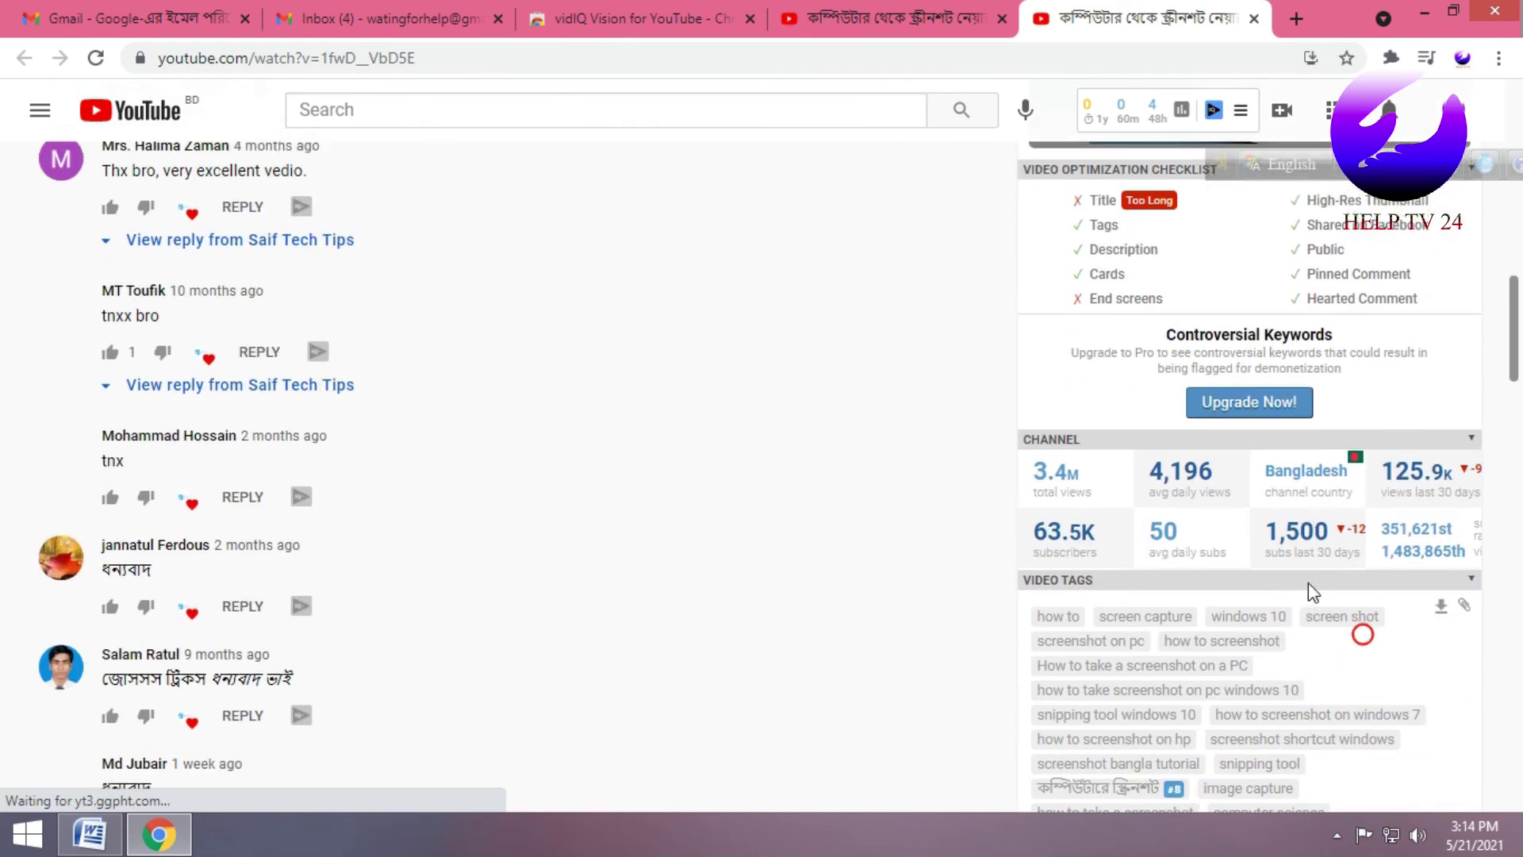
scroll(1311, 590, "down", 4)
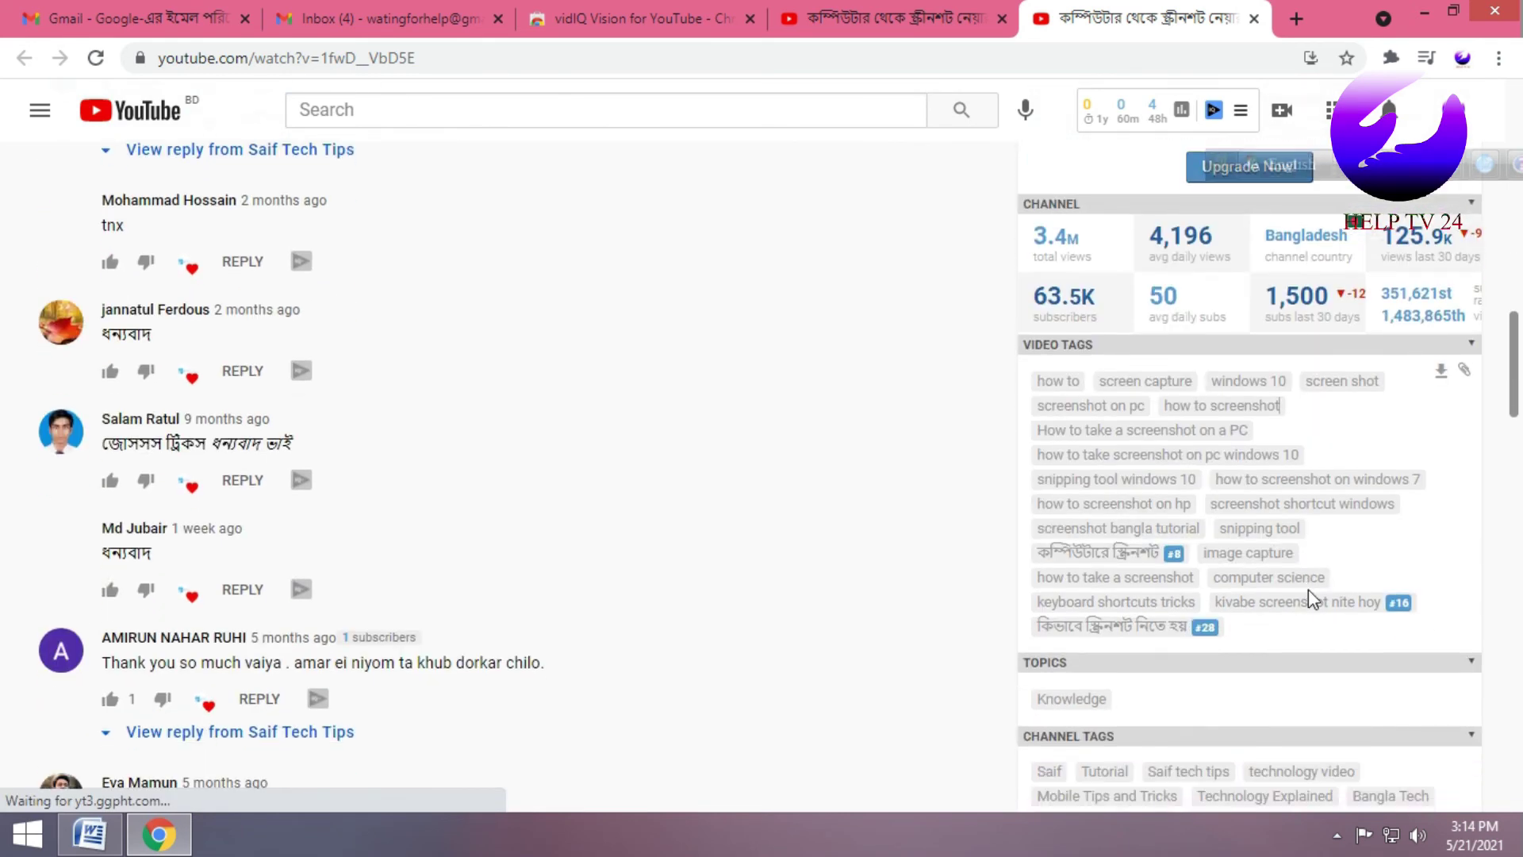
scroll(1308, 588, "down", 3)
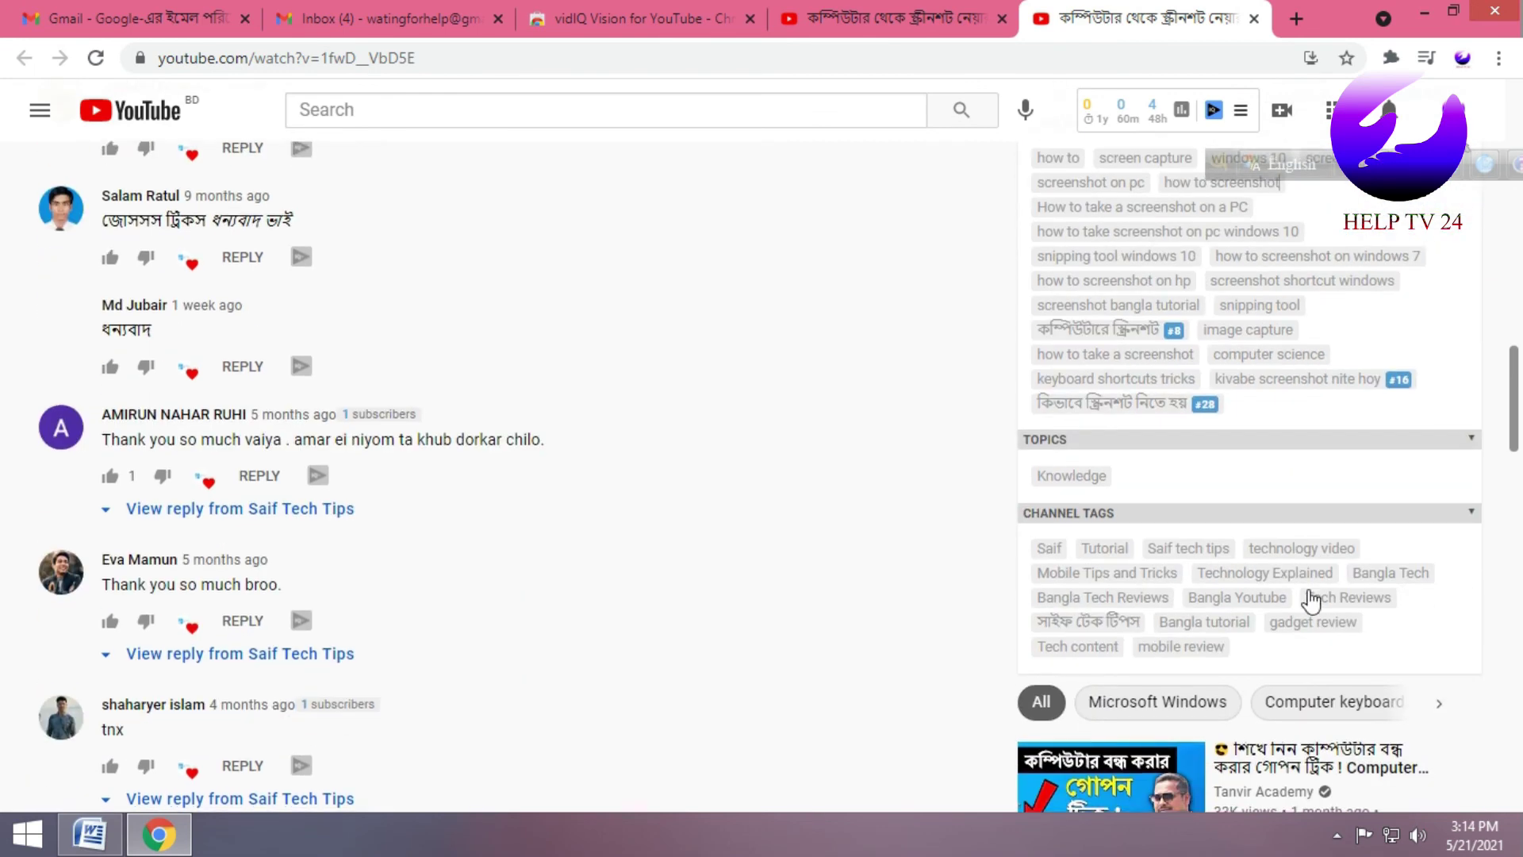